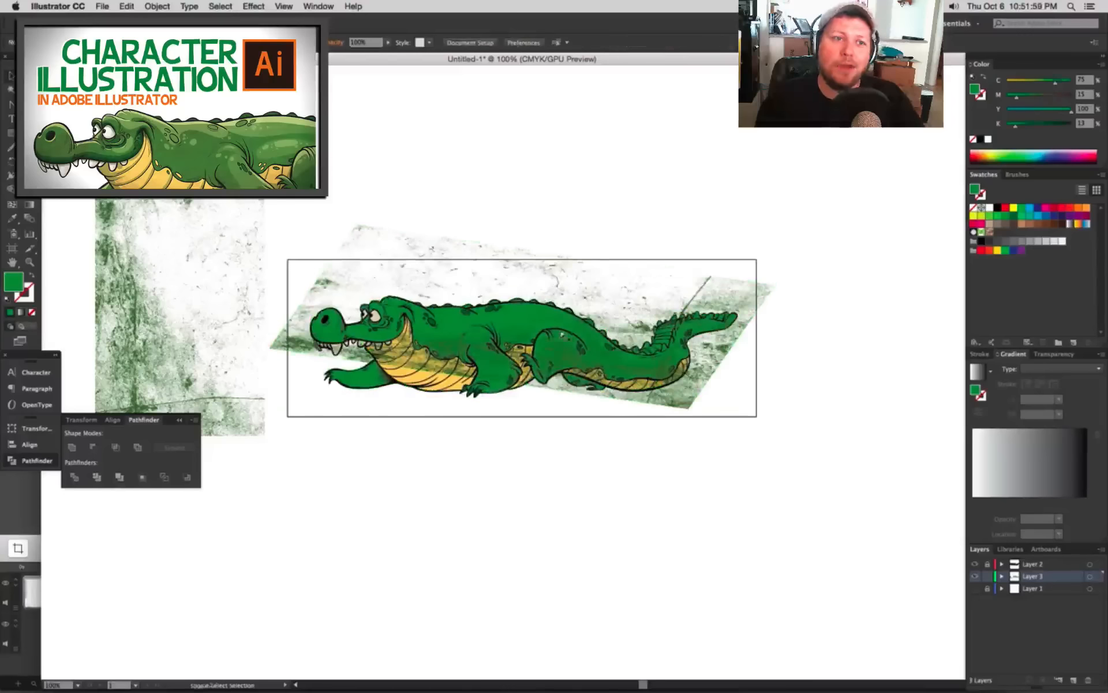
pyautogui.click(477, 282)
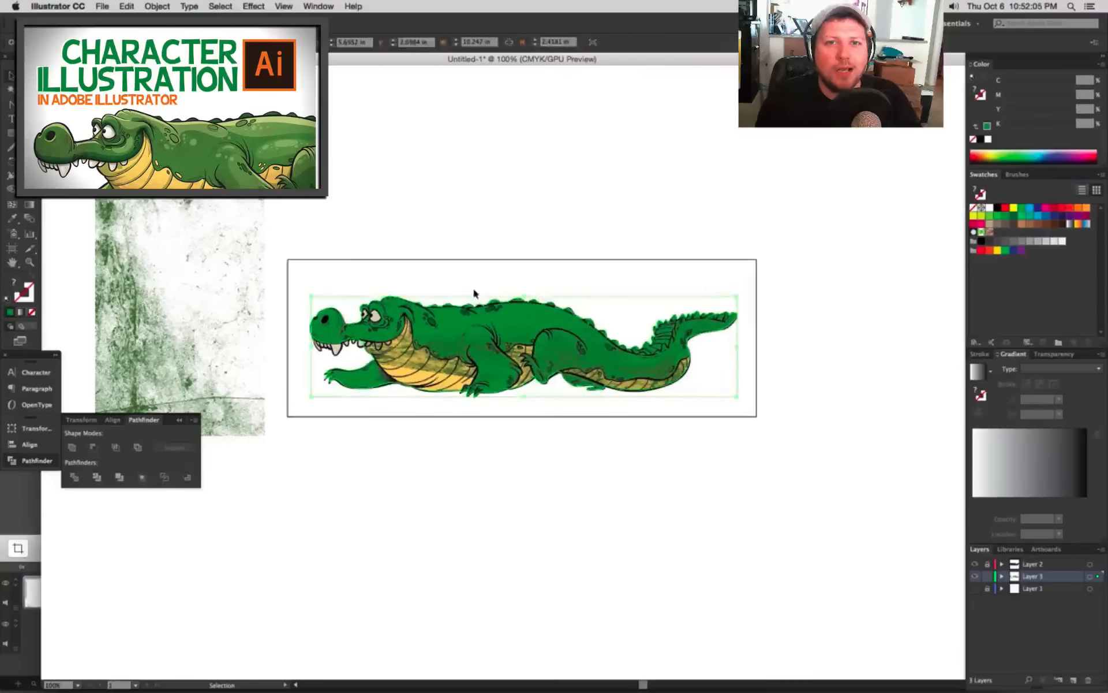
pyautogui.click(450, 437)
pyautogui.moveTo(450, 437); pyautogui.dragTo(641, 407)
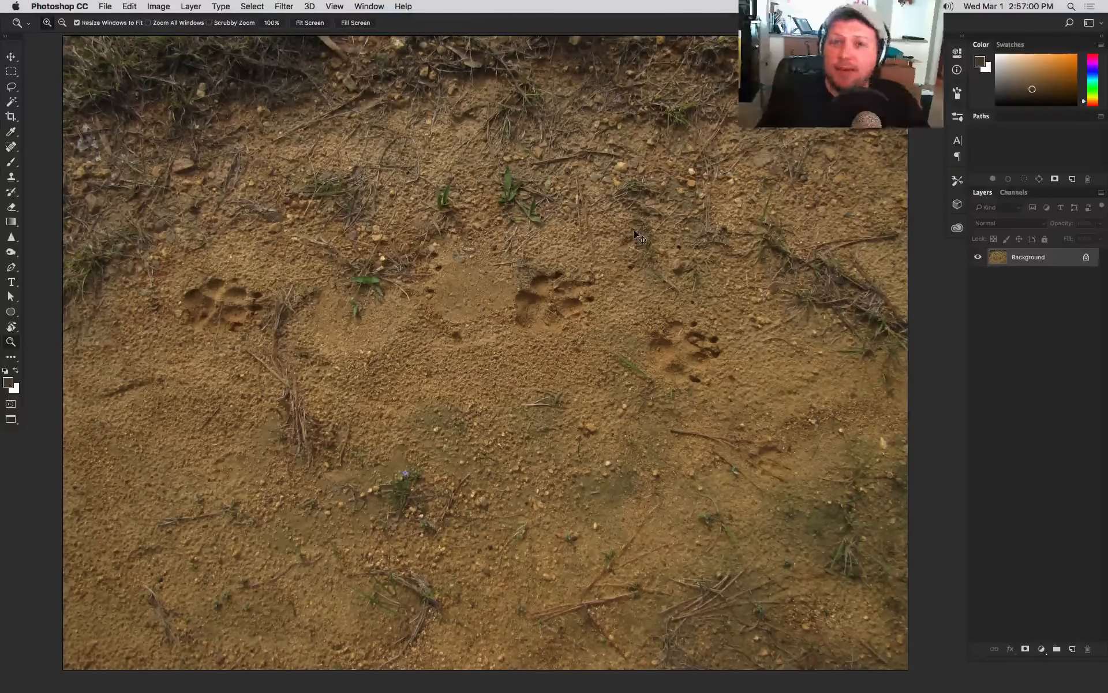
# Step: Duplicate the Background layer of the paw-print photo and desaturate the copy
pyautogui.press('super+j')
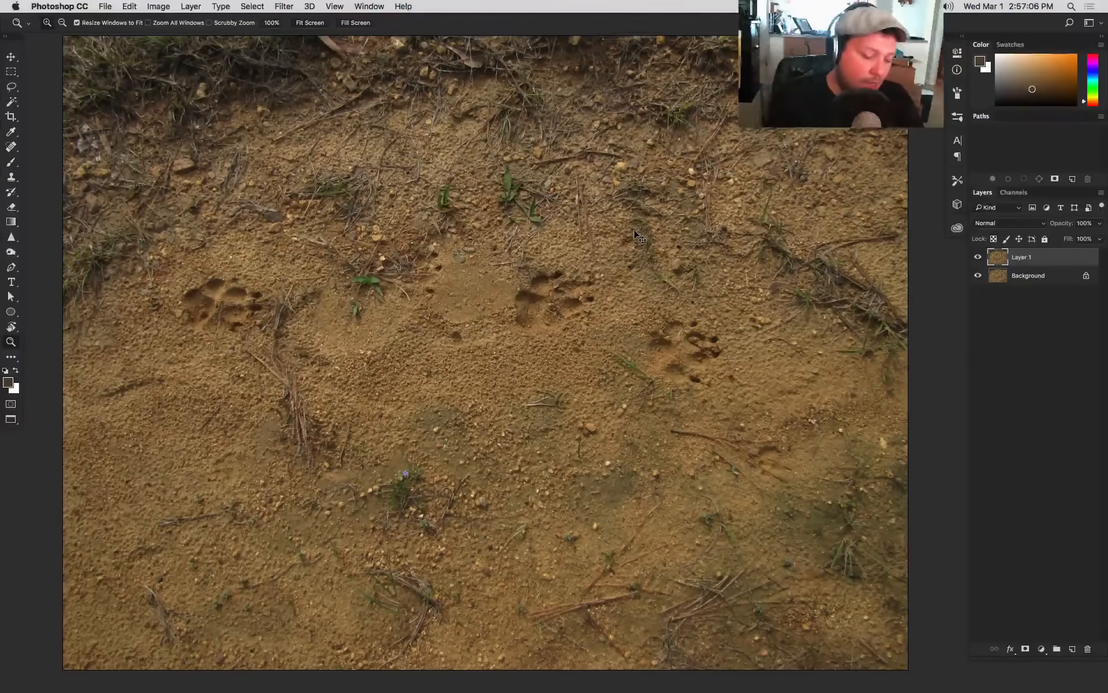
pyautogui.press('super+shift+u')
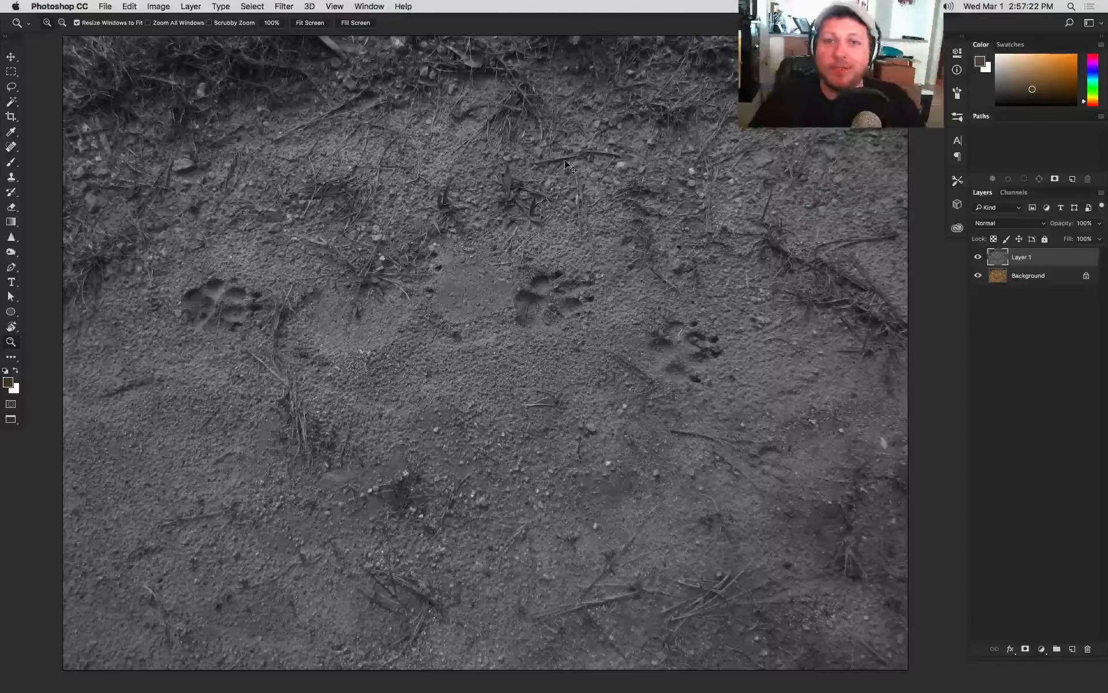
# Step: Use Levels to brighten the desaturated layer by lowering the white input point until the ground turns mostly white
pyautogui.press('super+l')
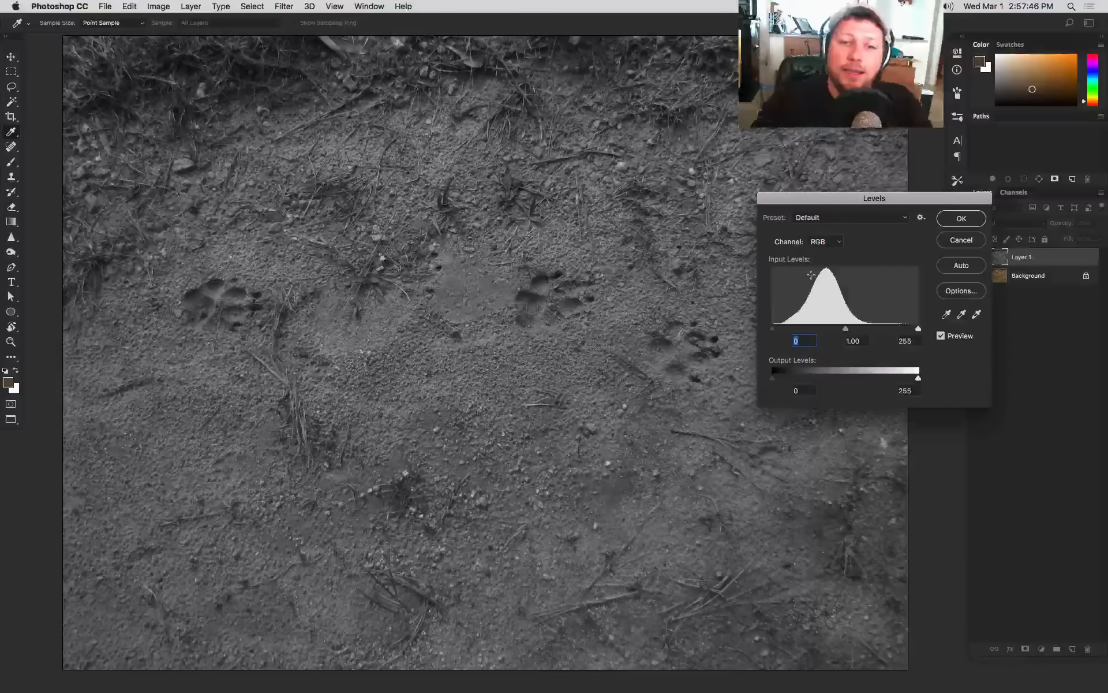
pyautogui.moveTo(918, 328); pyautogui.dragTo(803, 330)
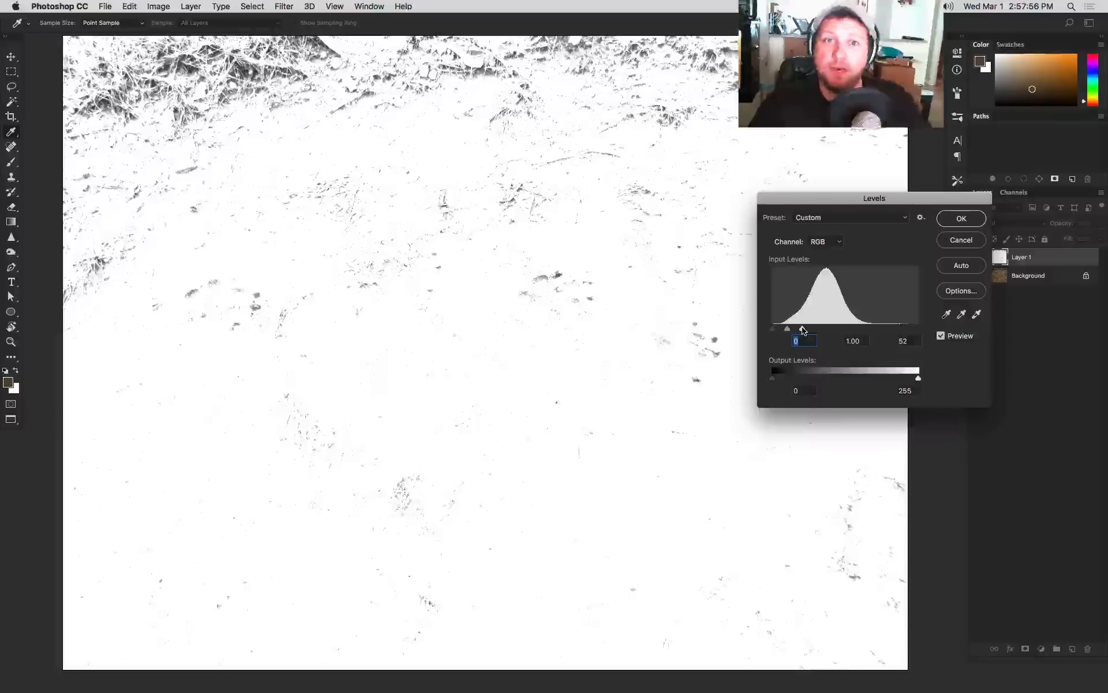
pyautogui.moveTo(803, 330); pyautogui.dragTo(861, 330)
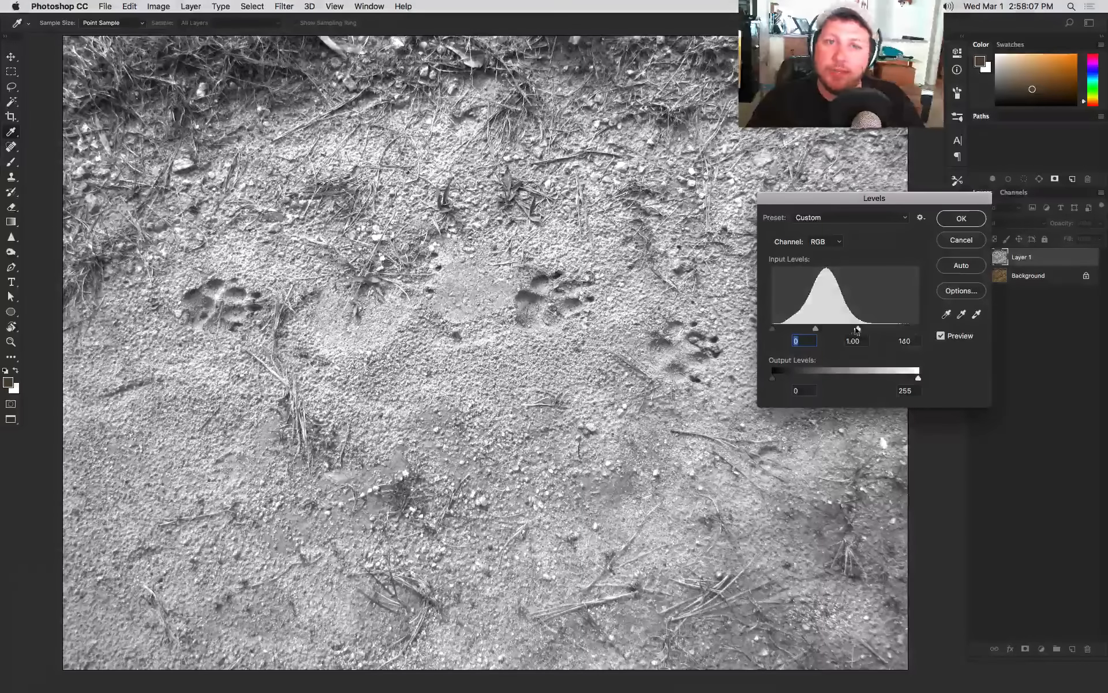
pyautogui.moveTo(856, 329); pyautogui.dragTo(848, 329)
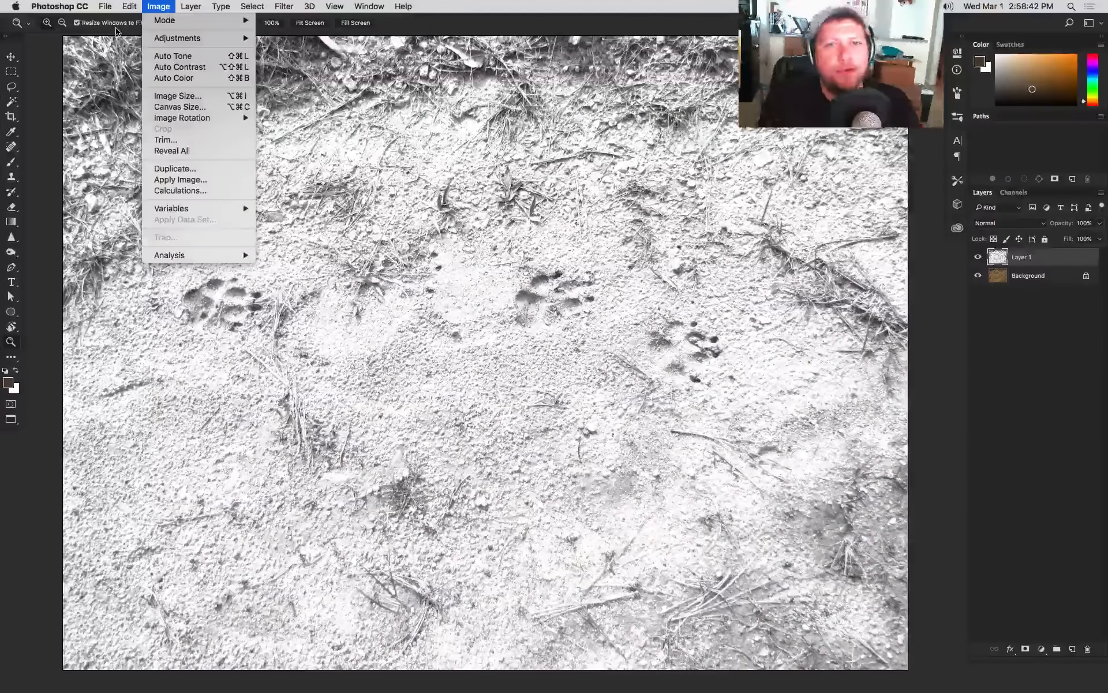
# Step: Convert the image to Grayscale mode, flattening its layers
pyautogui.moveTo(231, 20)
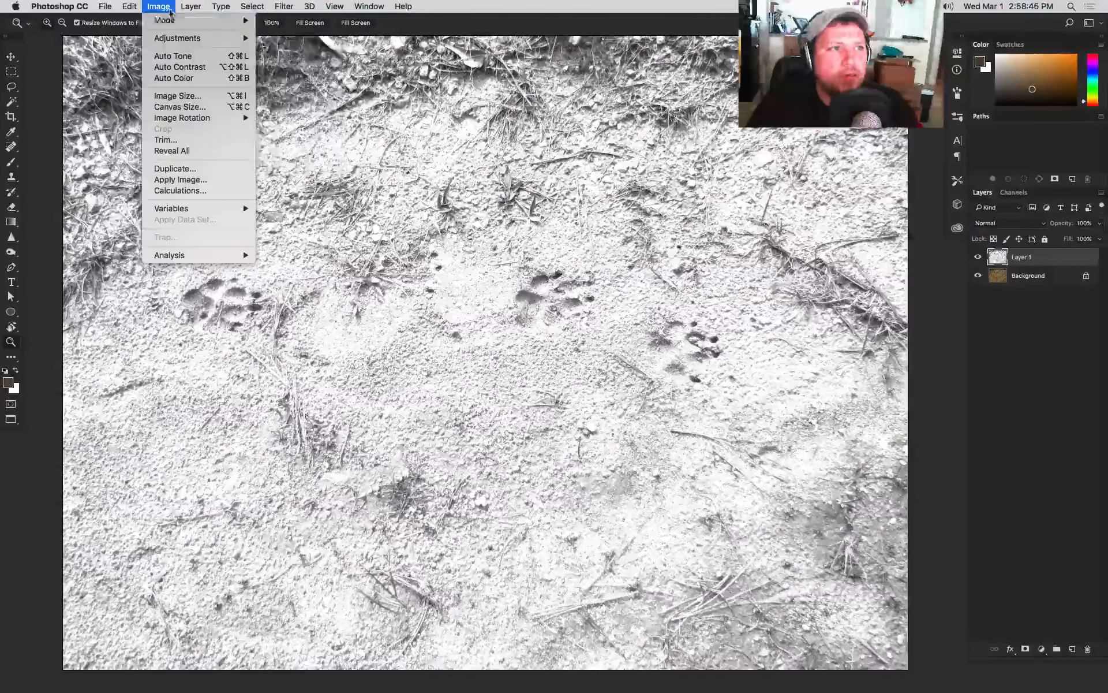
pyautogui.click(290, 34)
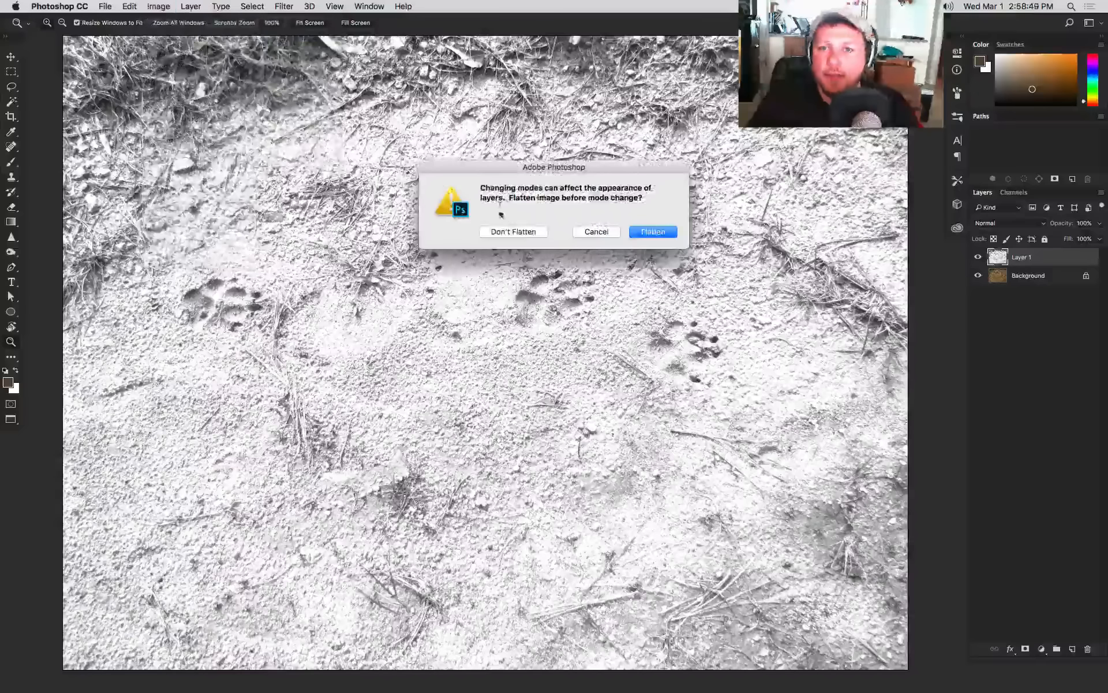
pyautogui.click(645, 230)
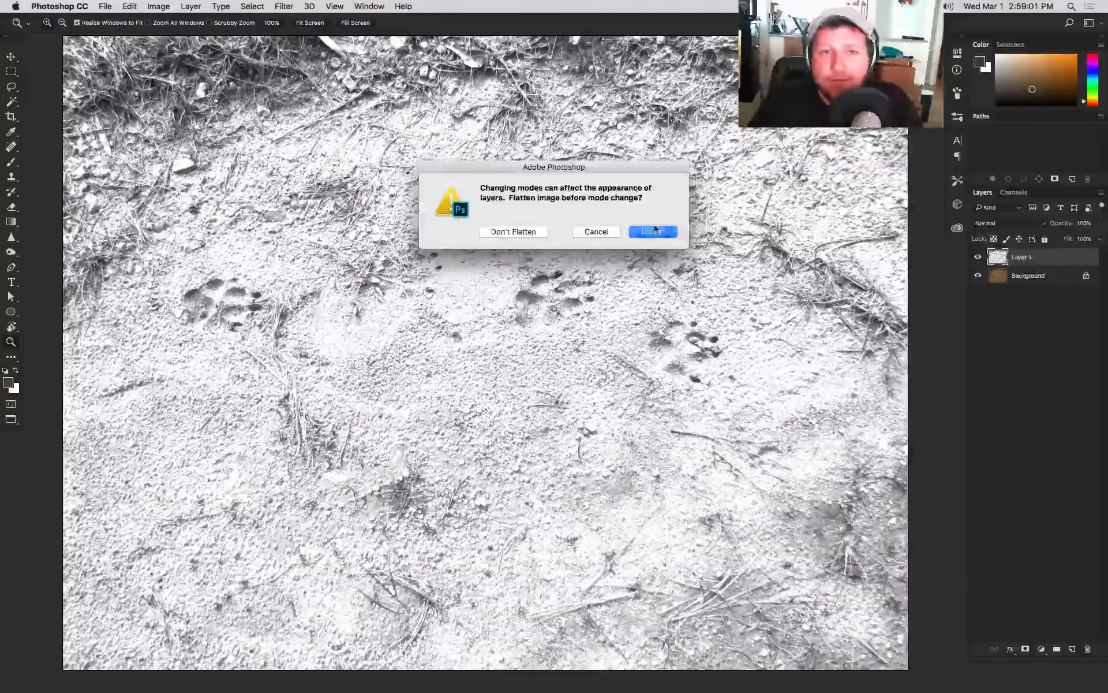
# Step: Convert the image to Bitmap mode at 600 pixels/inch output with the Diffusion Dither method
pyautogui.click(158, 6)
pyautogui.moveTo(190, 20)
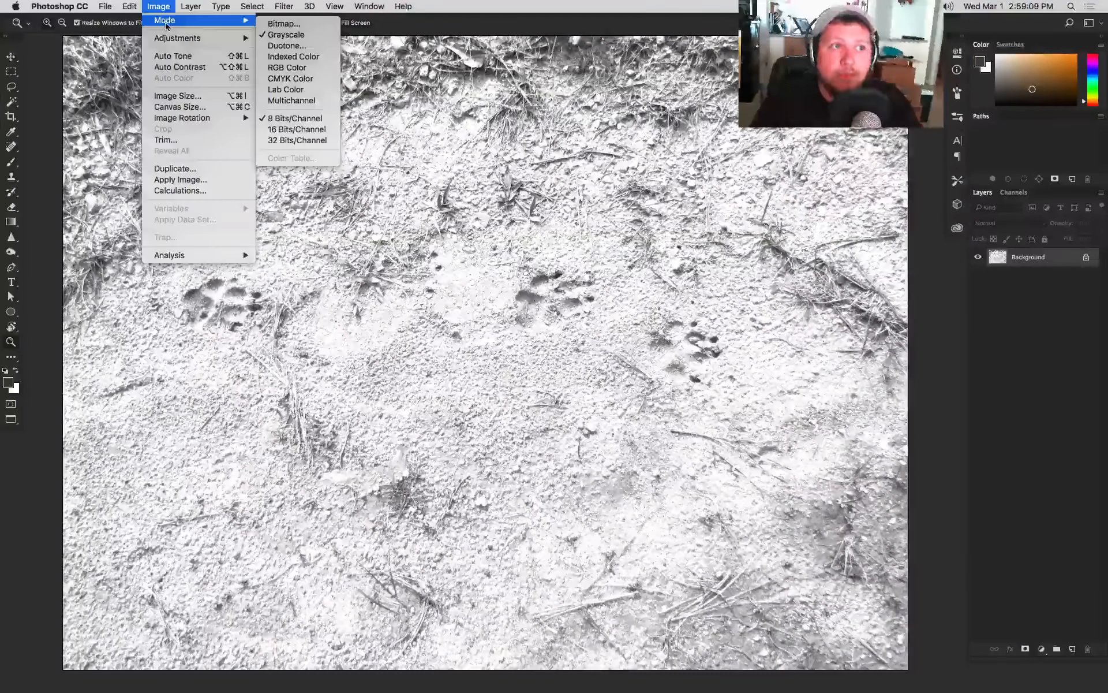
pyautogui.click(304, 25)
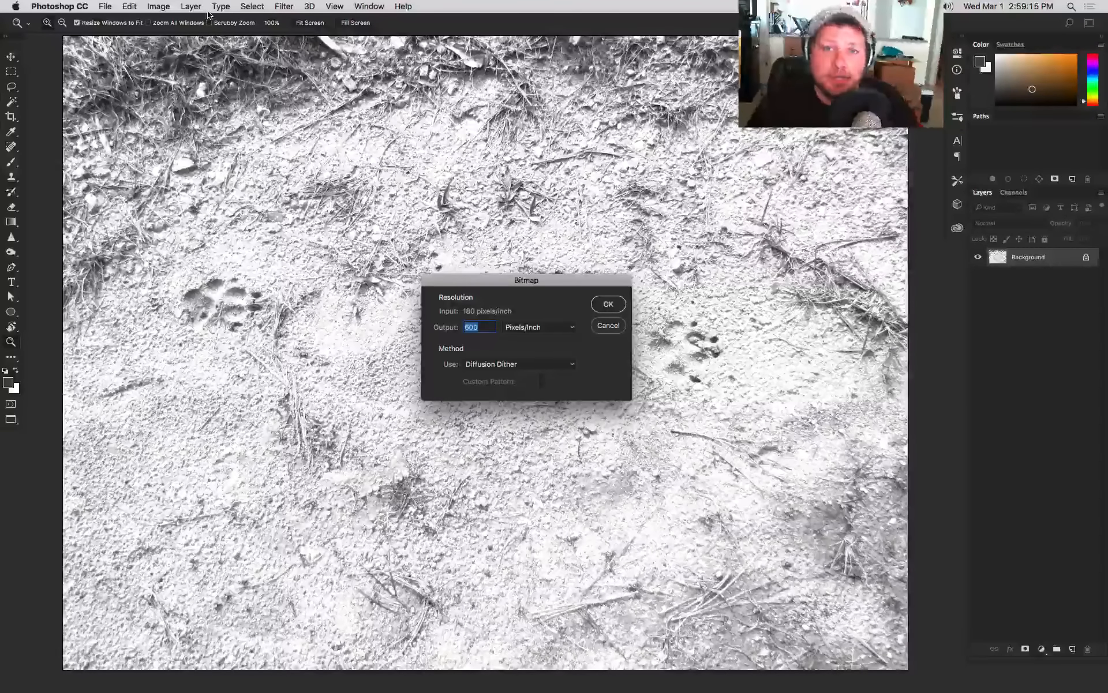
pyautogui.moveTo(527, 285); pyautogui.dragTo(564, 246)
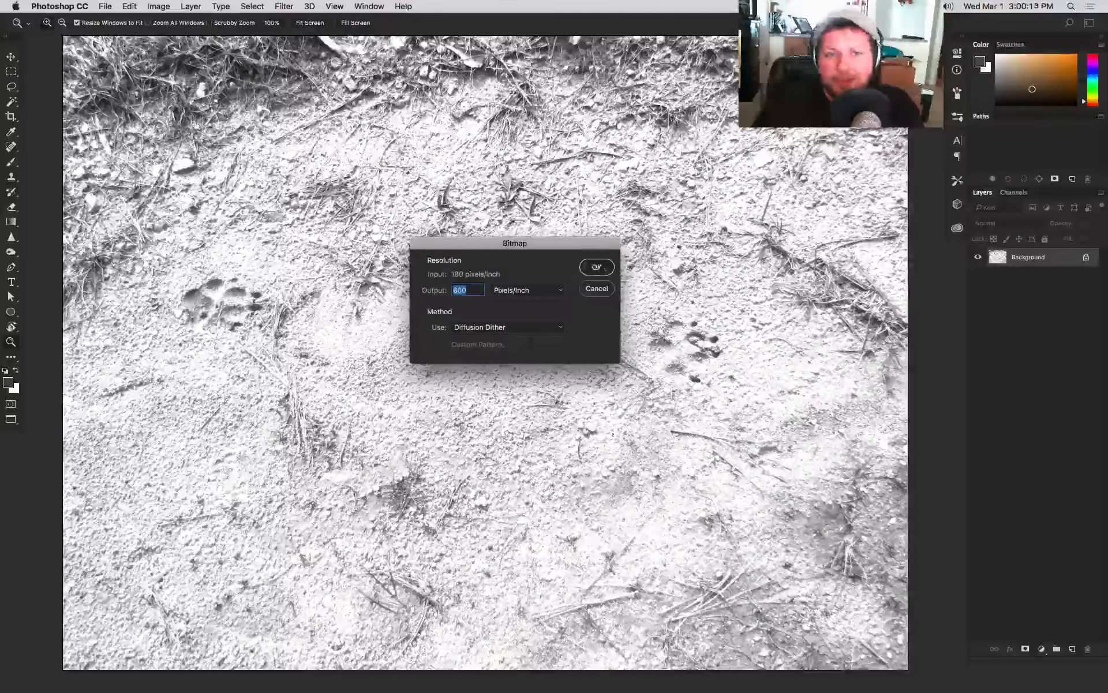
pyautogui.click(603, 268)
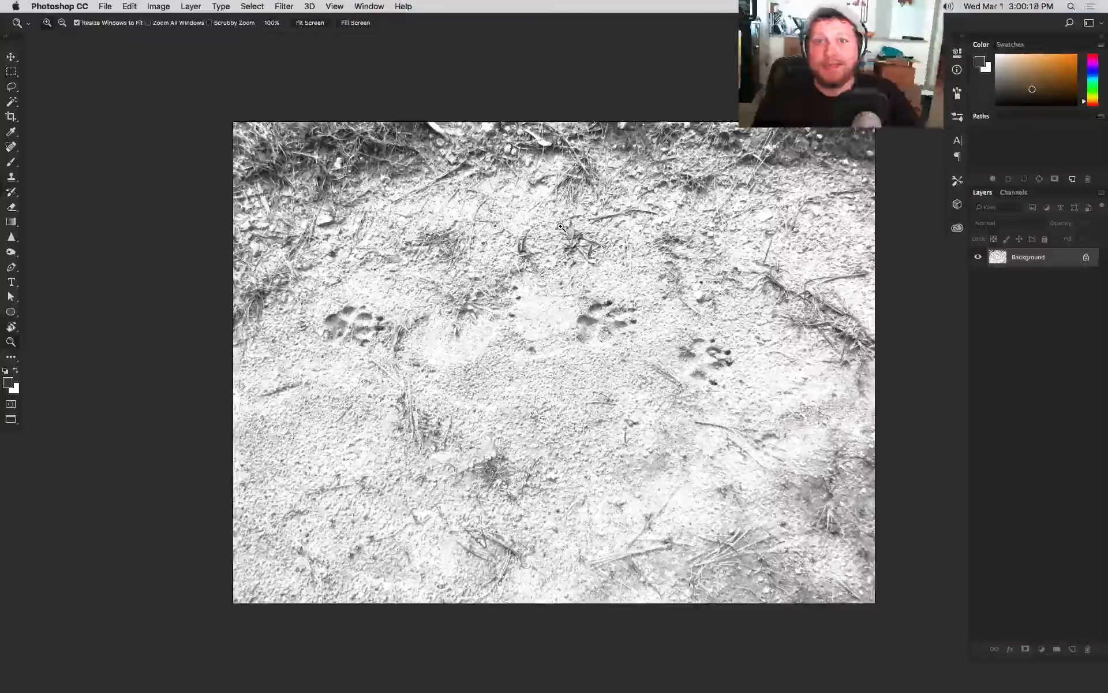
# Step: Examine the bitmap's dithered pixels around the paw prints up close and across the whole image
pyautogui.moveTo(568, 300); pyautogui.dragTo(601, 349)
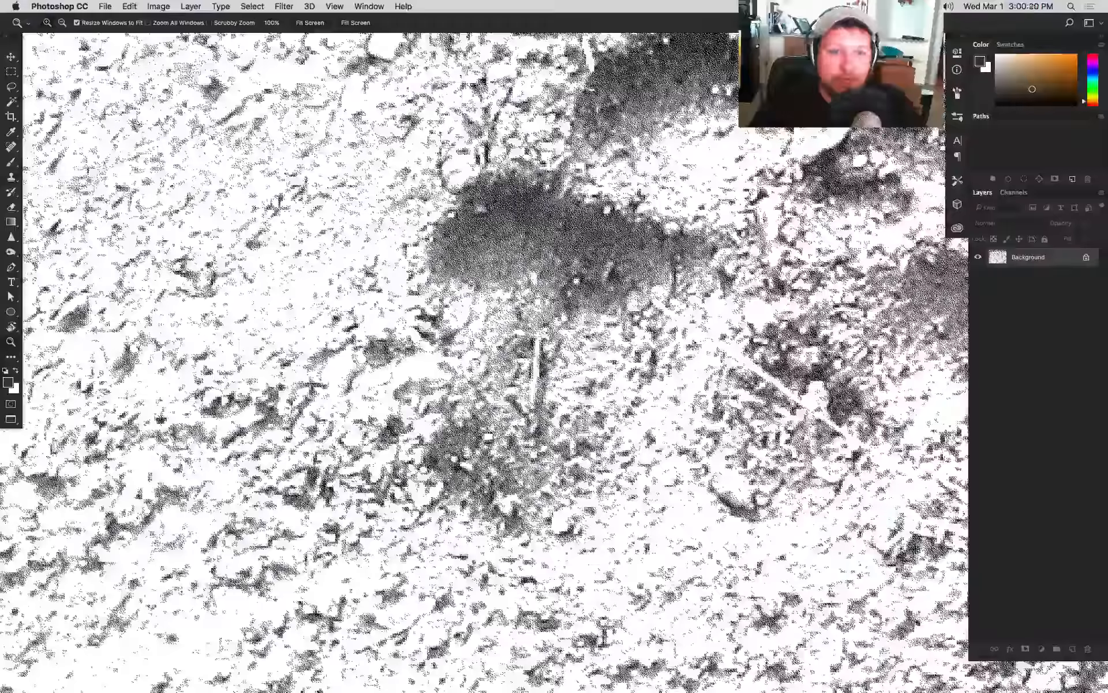
pyautogui.moveTo(568, 277); pyautogui.dragTo(536, 279)
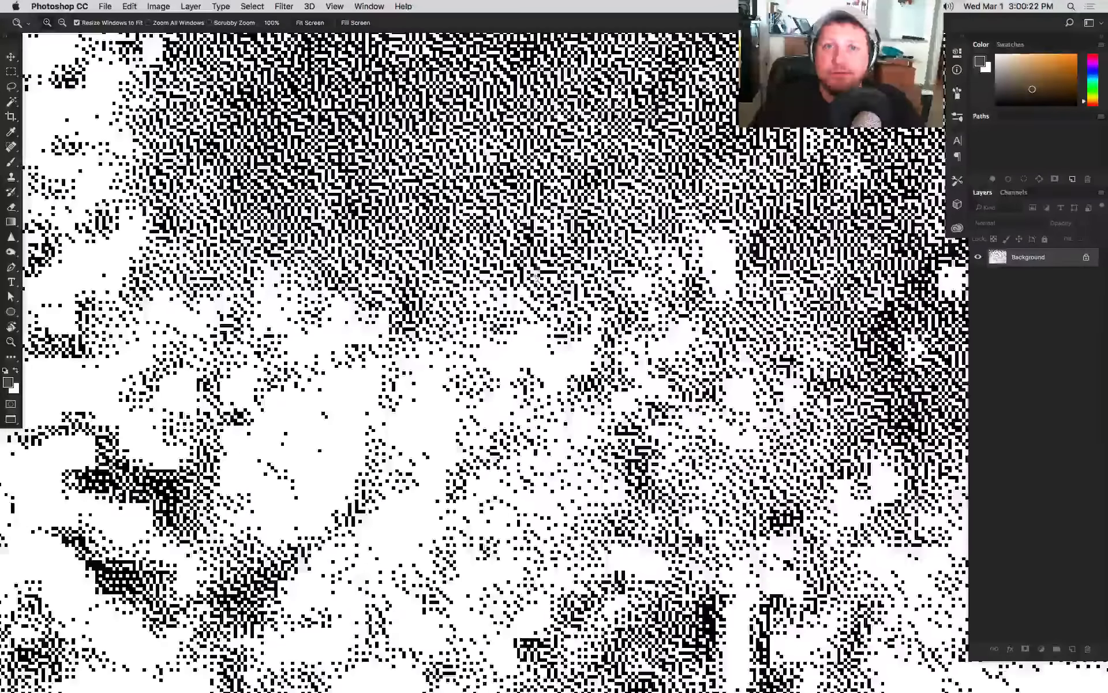
pyautogui.moveTo(430, 244); pyautogui.dragTo(681, 692)
pyautogui.hscroll(-20, 540, 216)
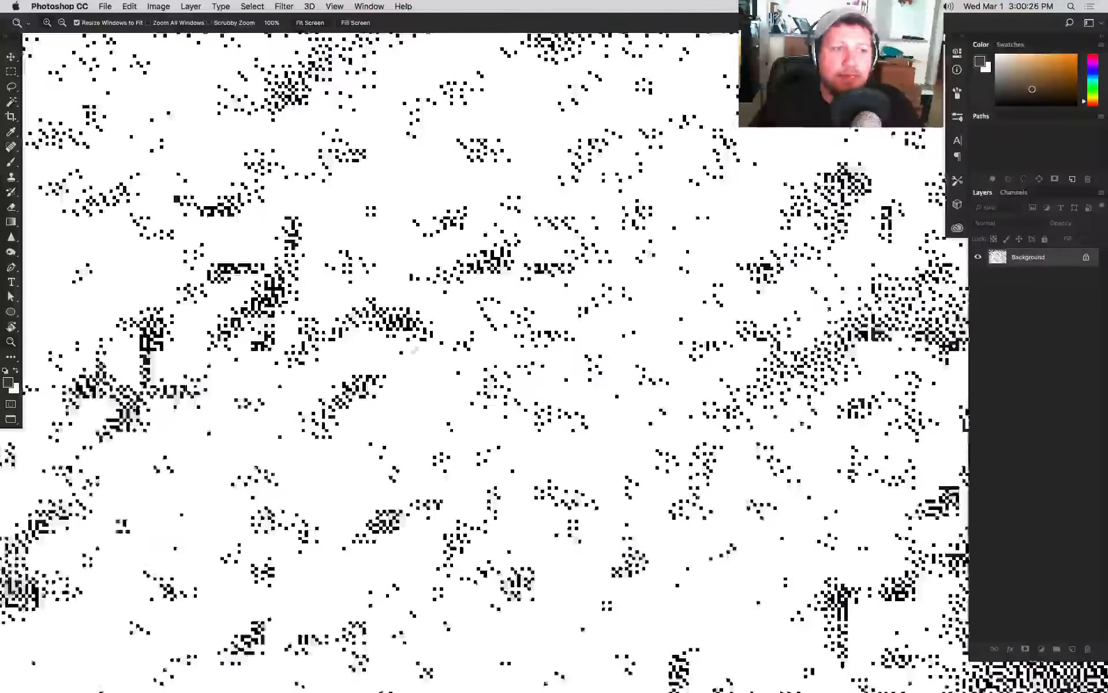
pyautogui.scroll(-10, 554, 219)
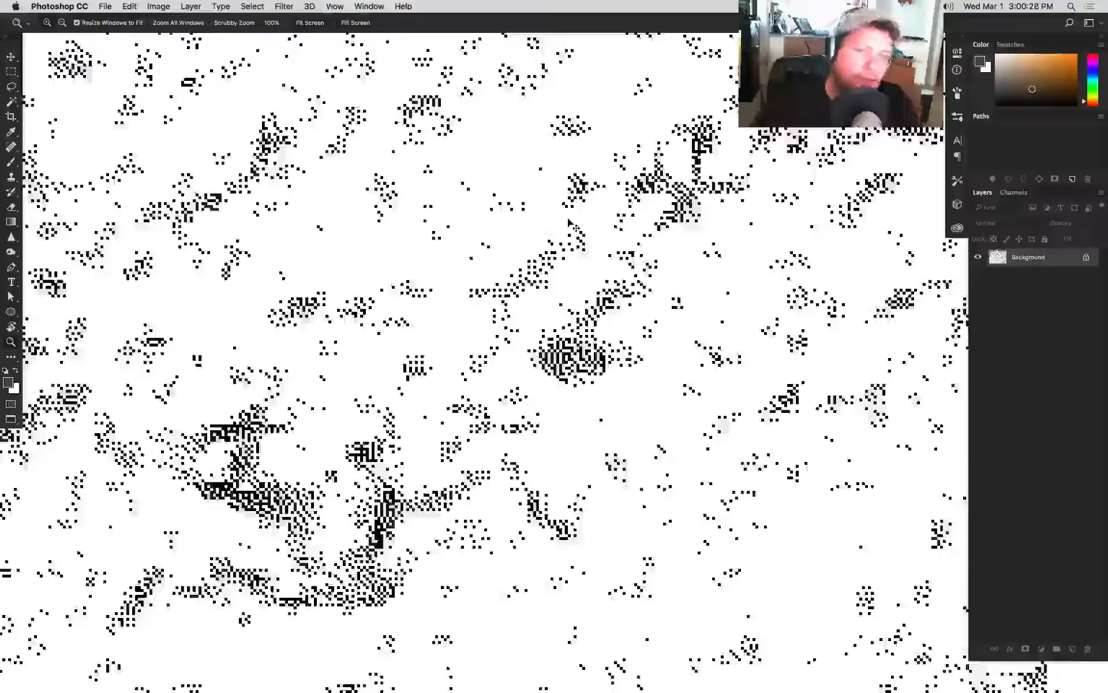
pyautogui.press('super+minus')
pyautogui.press('super+minus')
pyautogui.press('super+minus')
pyautogui.press('super+minus')
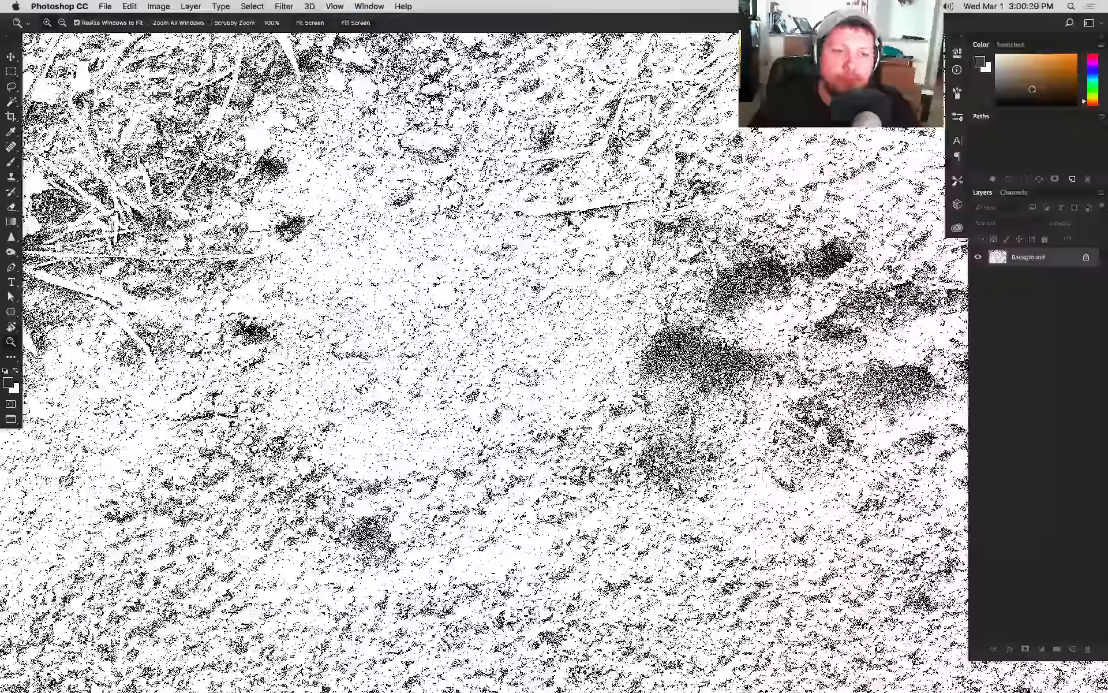
pyautogui.scroll(-2, 604, 200)
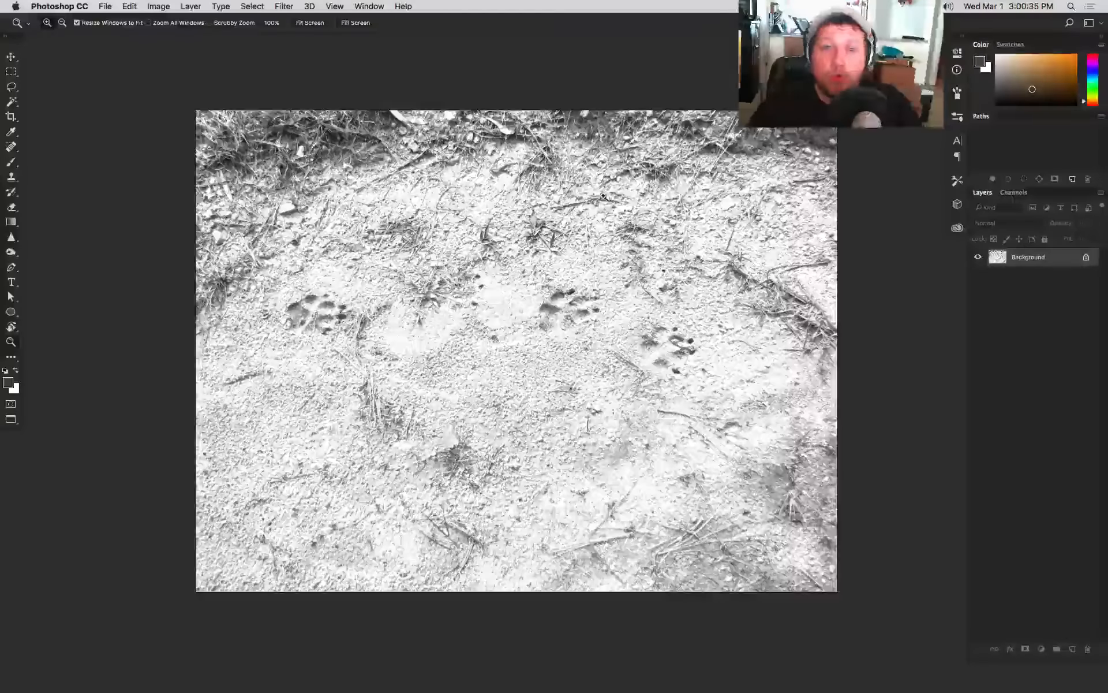
# Step: Save the bitmap as DEMO.tif in TIFF format in the BGreenArt_TIFFs folder, using LZW compression and IBM PC byte order
pyautogui.press('super+s')
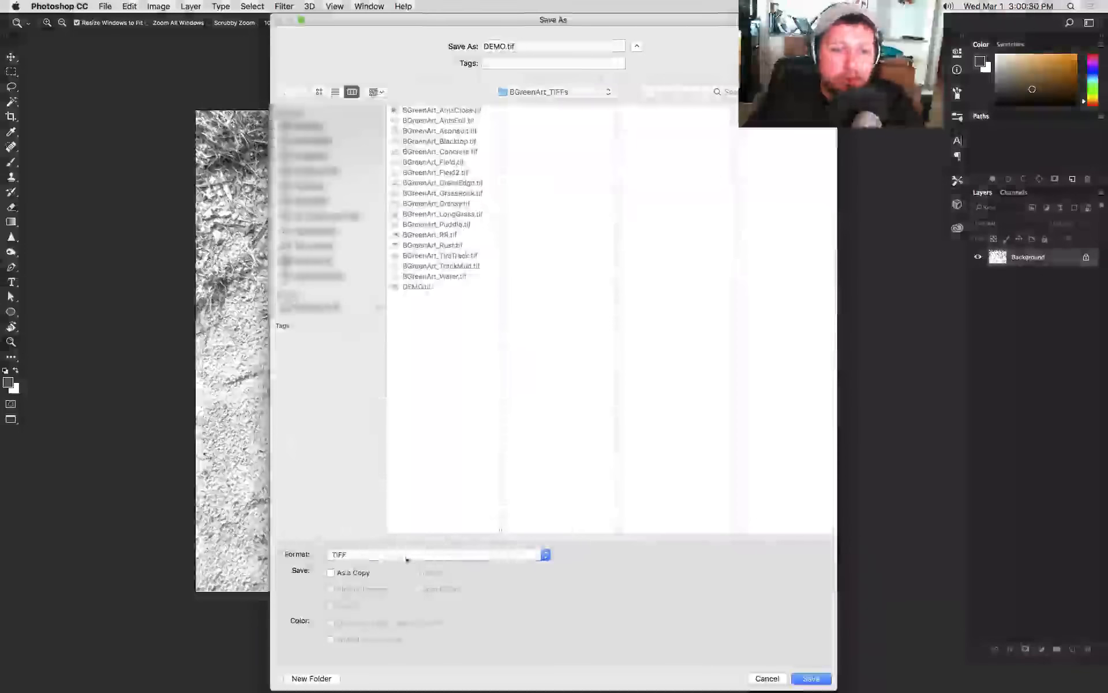
pyautogui.click(352, 554)
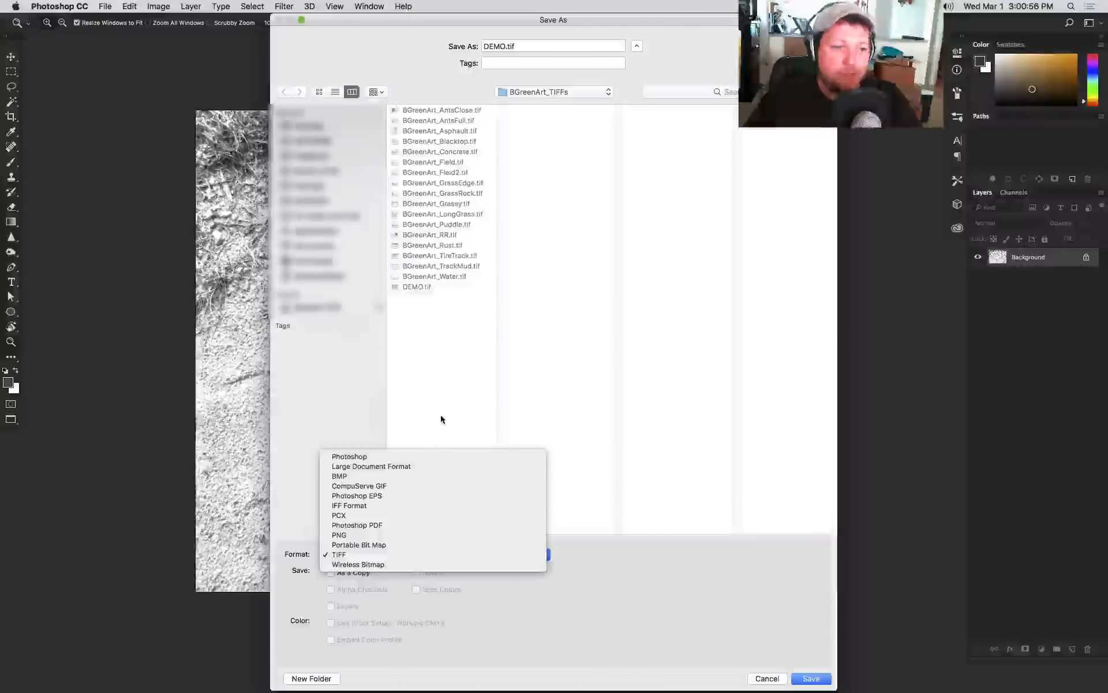
pyautogui.click(393, 557)
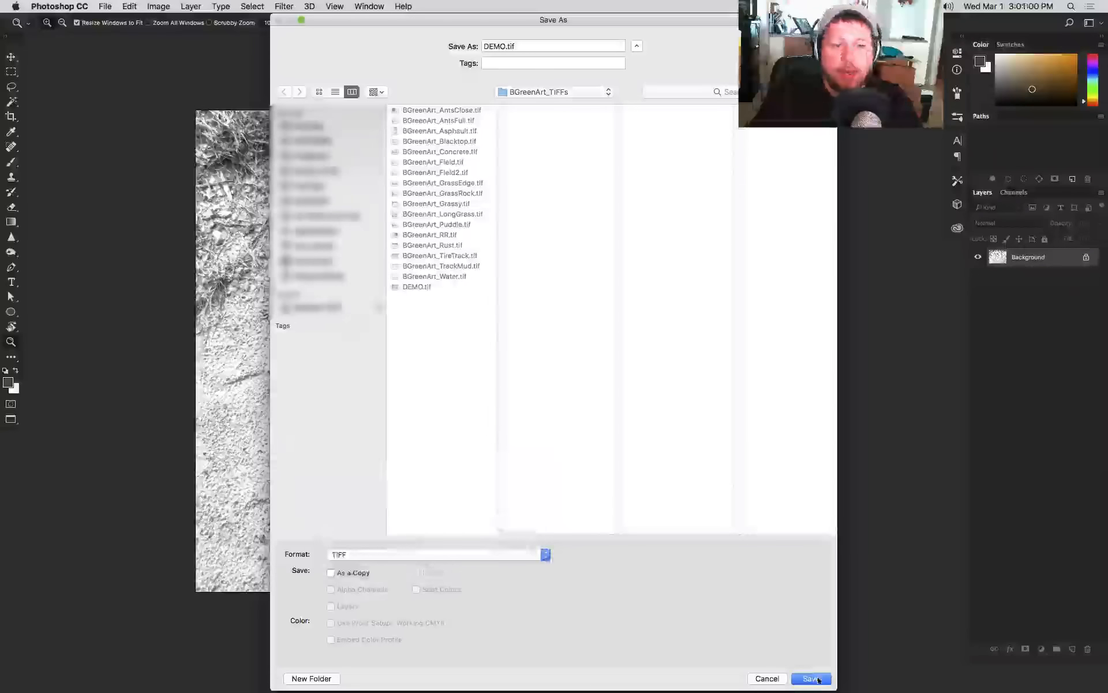
pyautogui.click(815, 678)
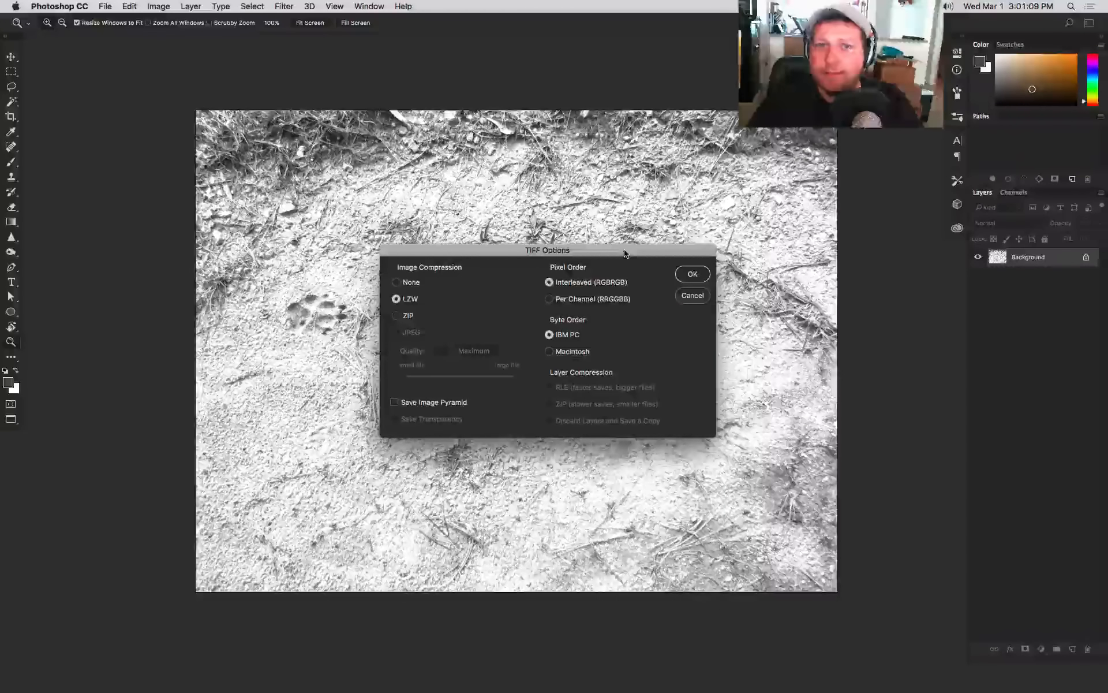
pyautogui.press('Return')
# Step: Switch to Illustrator and place DEMO.tif from the BGreenArt_TIFFs folder over the apple artwork
pyautogui.press('super+Tab')
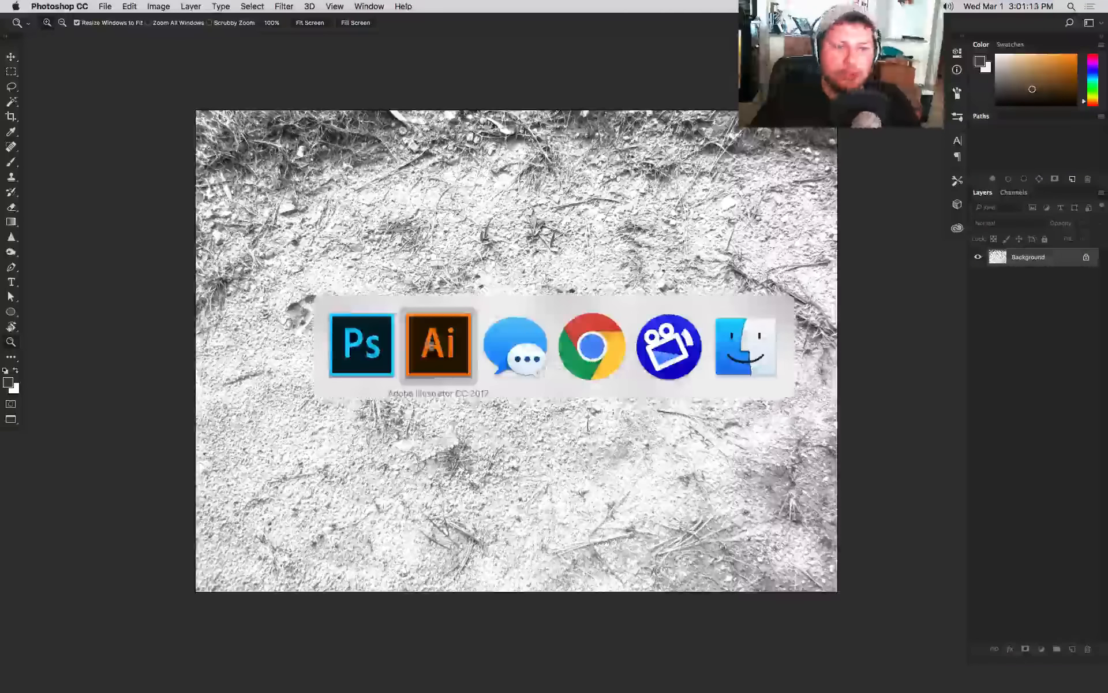
pyautogui.press('z')
pyautogui.moveTo(406, 240); pyautogui.dragTo(603, 458)
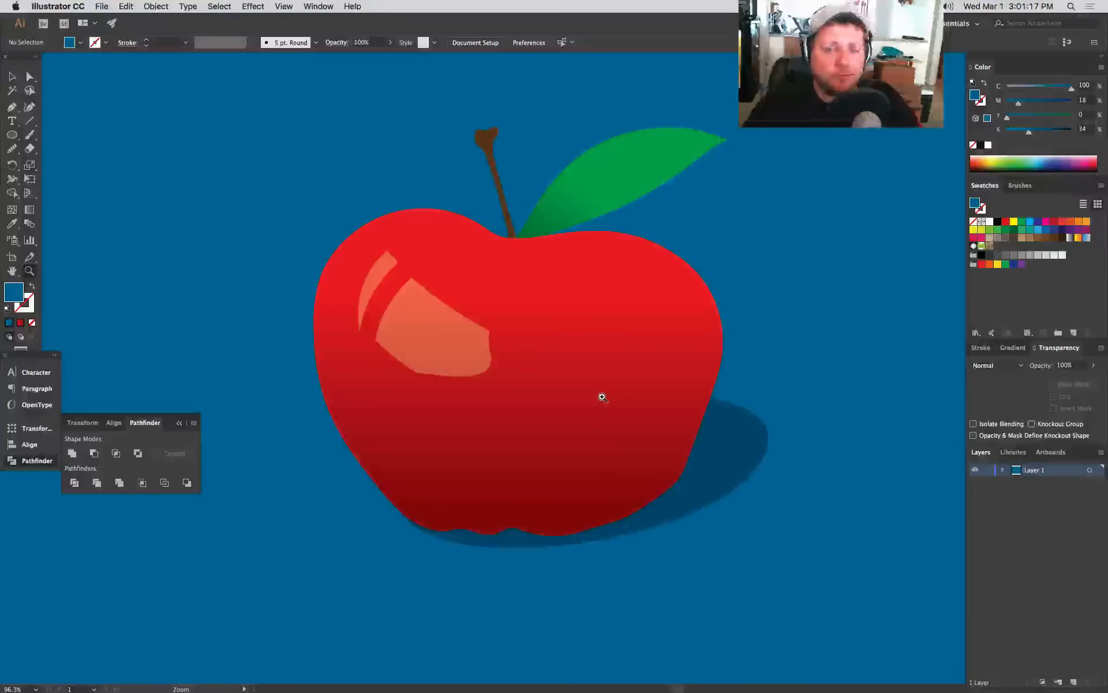
pyautogui.press('super+Tab')
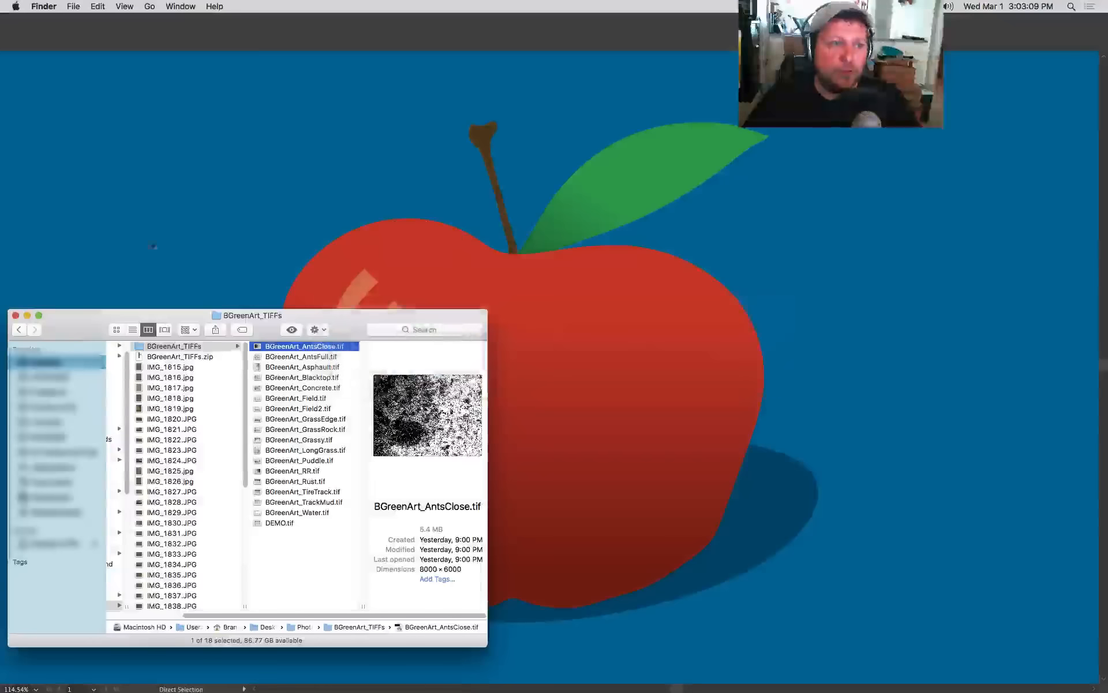
pyautogui.moveTo(304, 345); pyautogui.dragTo(384, 185)
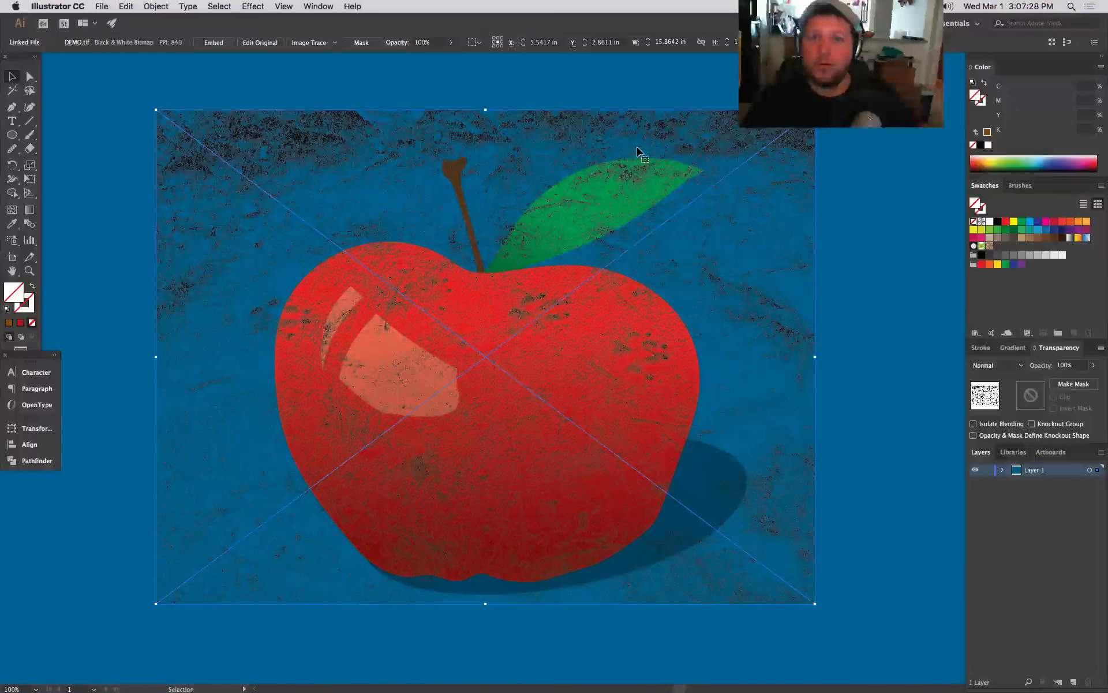
# Step: Fill the placed texture with green (C 100, M 0, Y 100, K 0), shift it slightly down to about X 5.63 in, Y 3.22 in, and deselect it
pyautogui.click(1005, 223)
pyautogui.click(1022, 223)
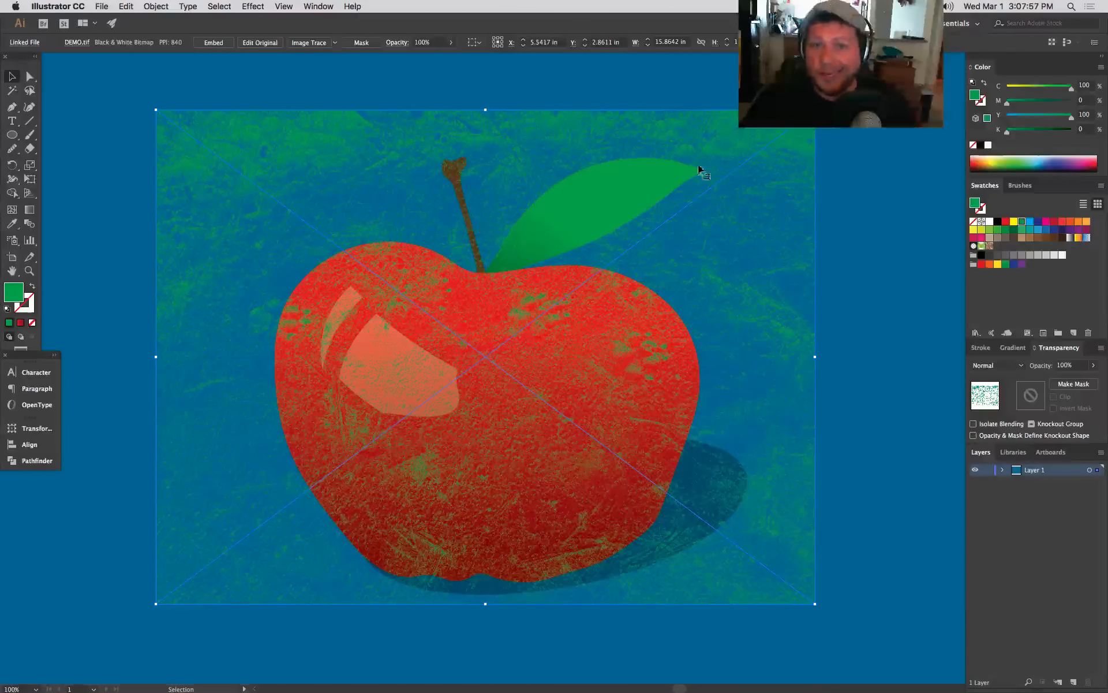
pyautogui.moveTo(722, 226); pyautogui.dragTo(724, 218)
pyautogui.press('super+shift+a')
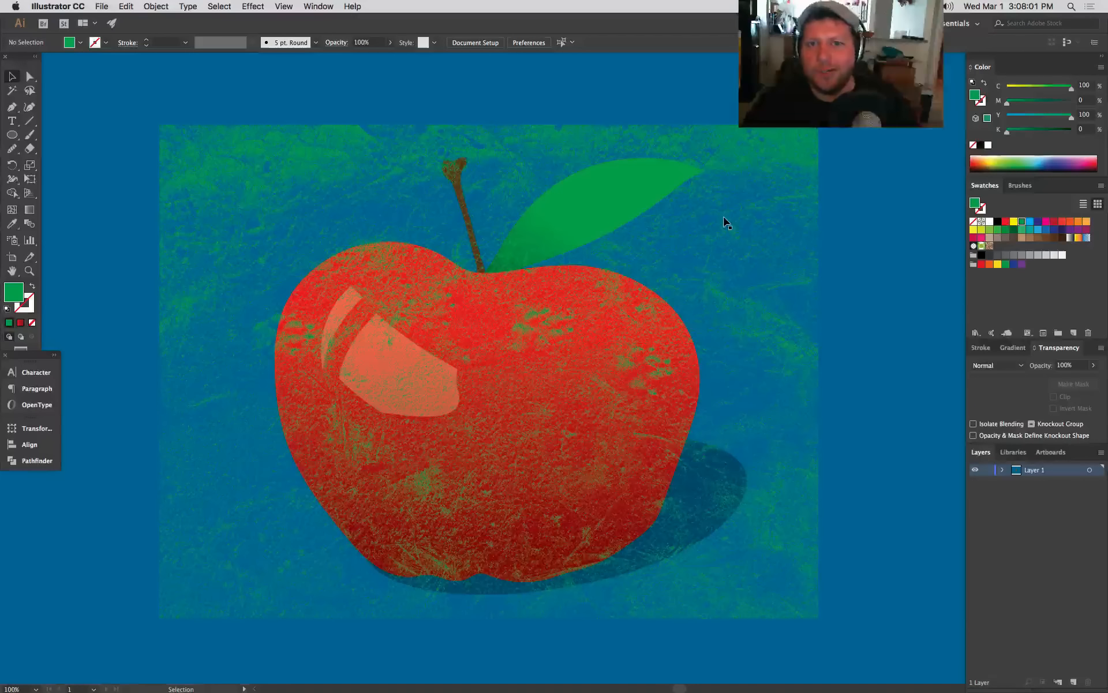
# Step: Recolor the texture with the blue sampled from the artwork's background using the Eyedropper, and deselect it
pyautogui.click(810, 200)
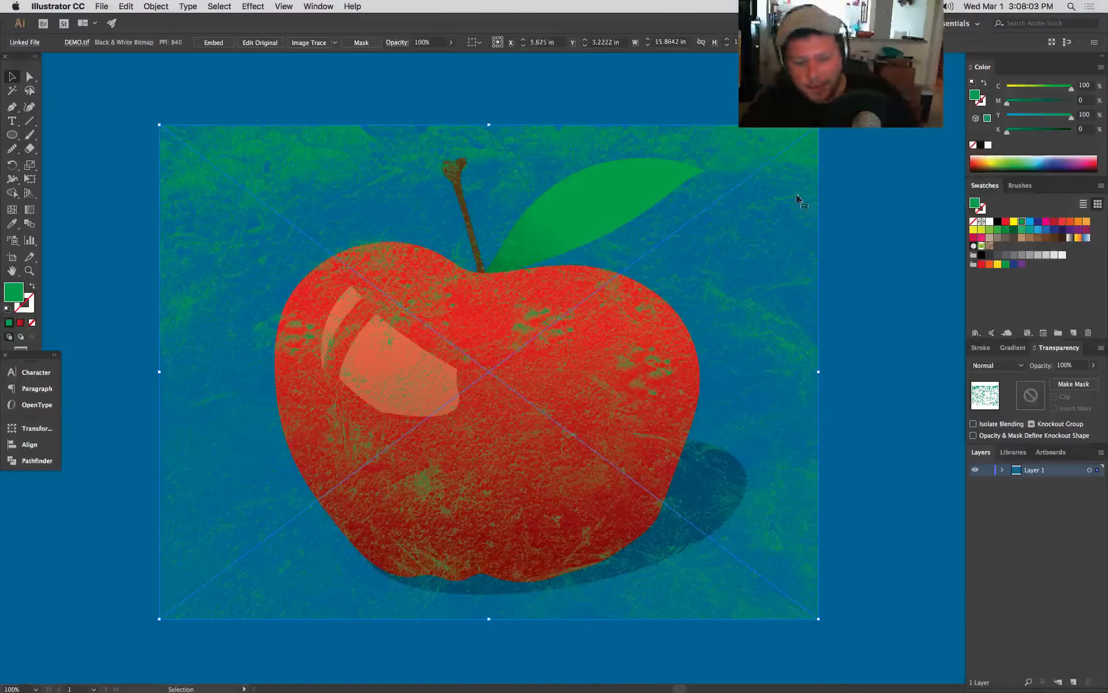
pyautogui.press('i')
pyautogui.click(880, 193)
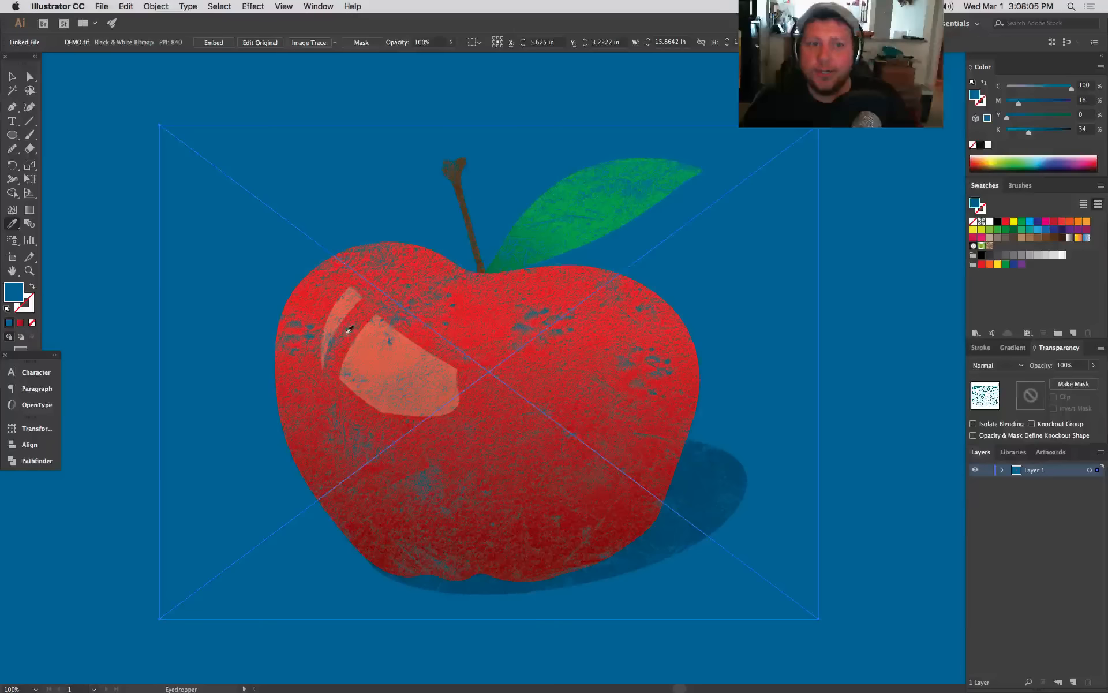
pyautogui.press('super+shift+a')
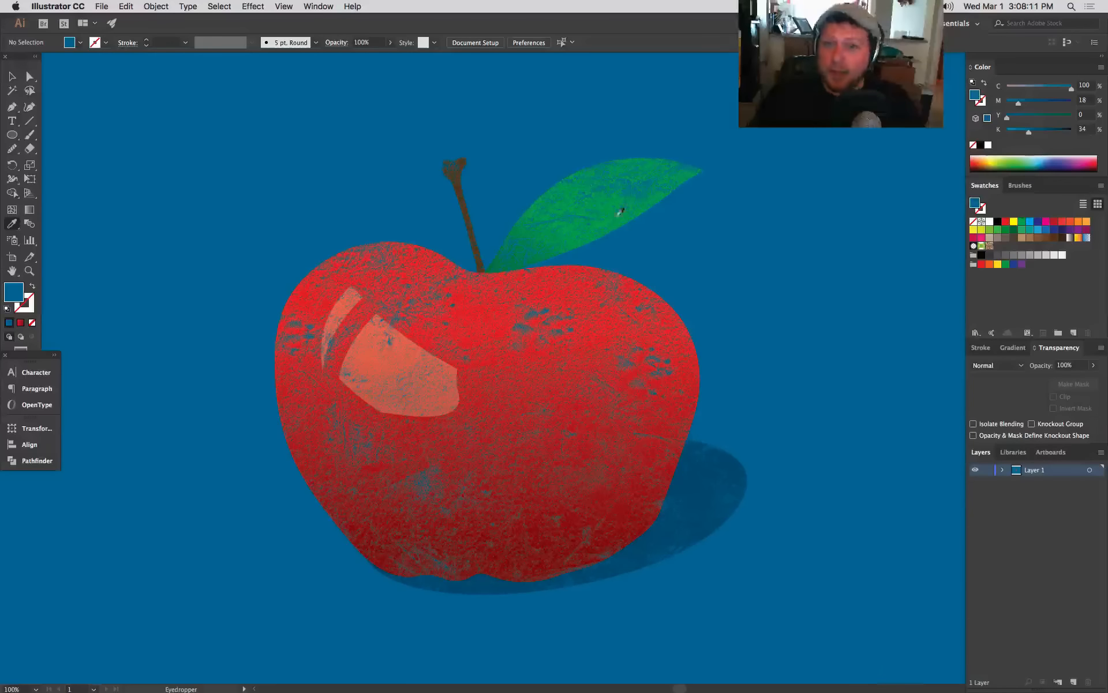
pyautogui.press('v')
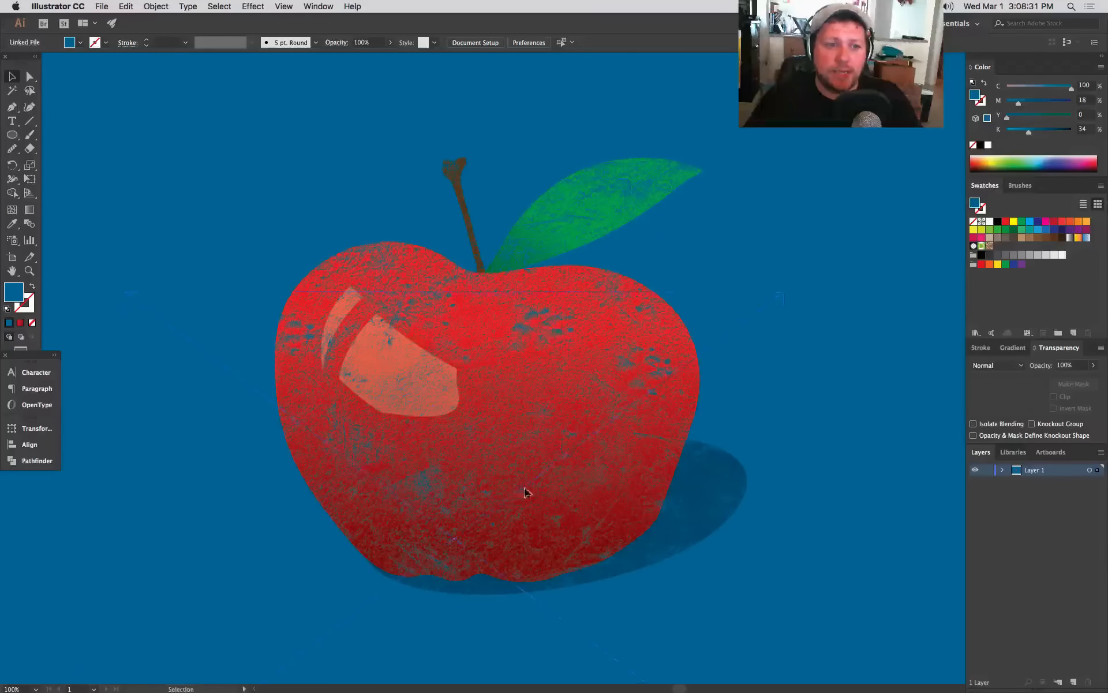
# Step: Move and rotate the placed texture over the apple to try a different distress pattern and angle
pyautogui.moveTo(523, 503); pyautogui.dragTo(521, 507)
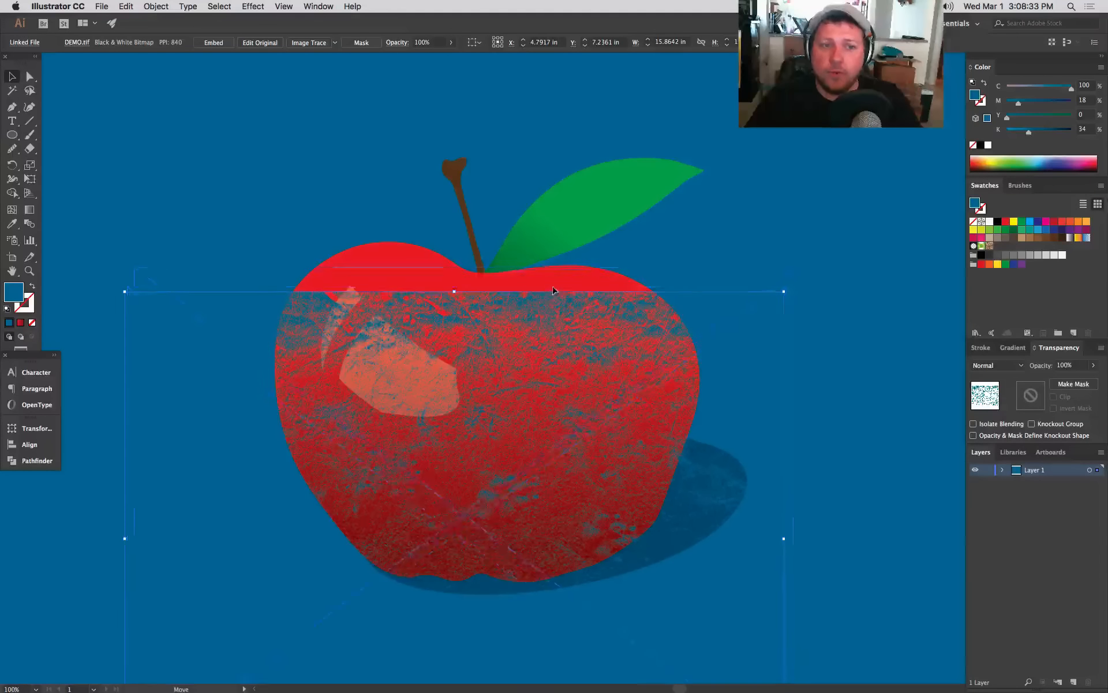
pyautogui.moveTo(553, 291); pyautogui.dragTo(626, 203)
pyautogui.press('r')
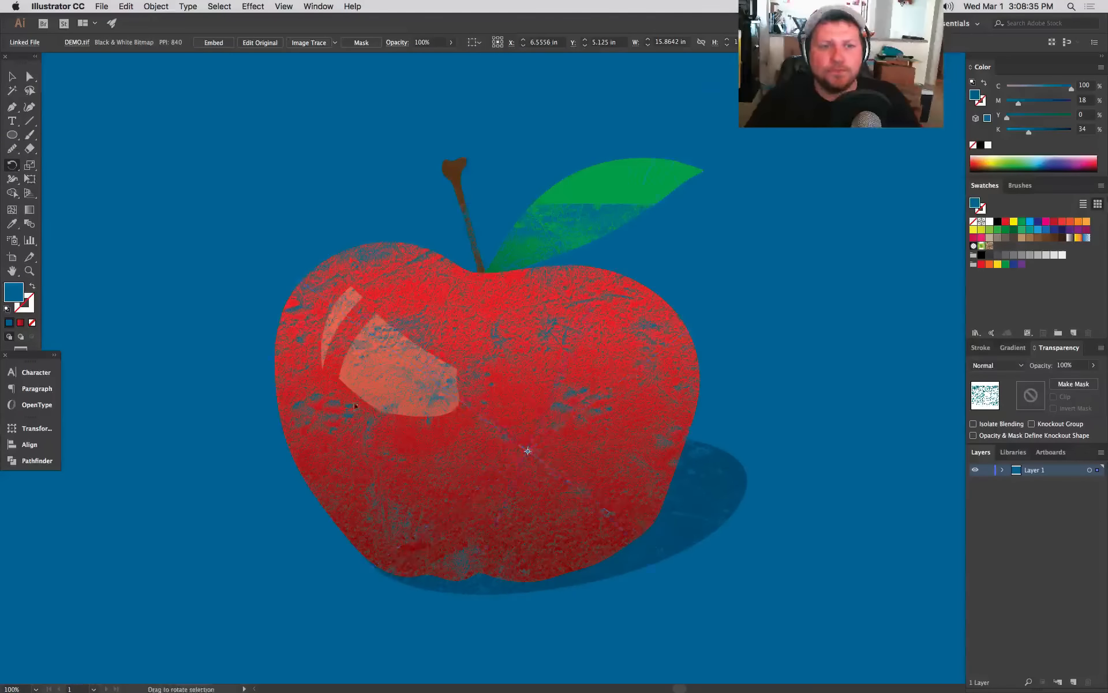
pyautogui.moveTo(355, 406); pyautogui.dragTo(367, 373)
pyautogui.press('v')
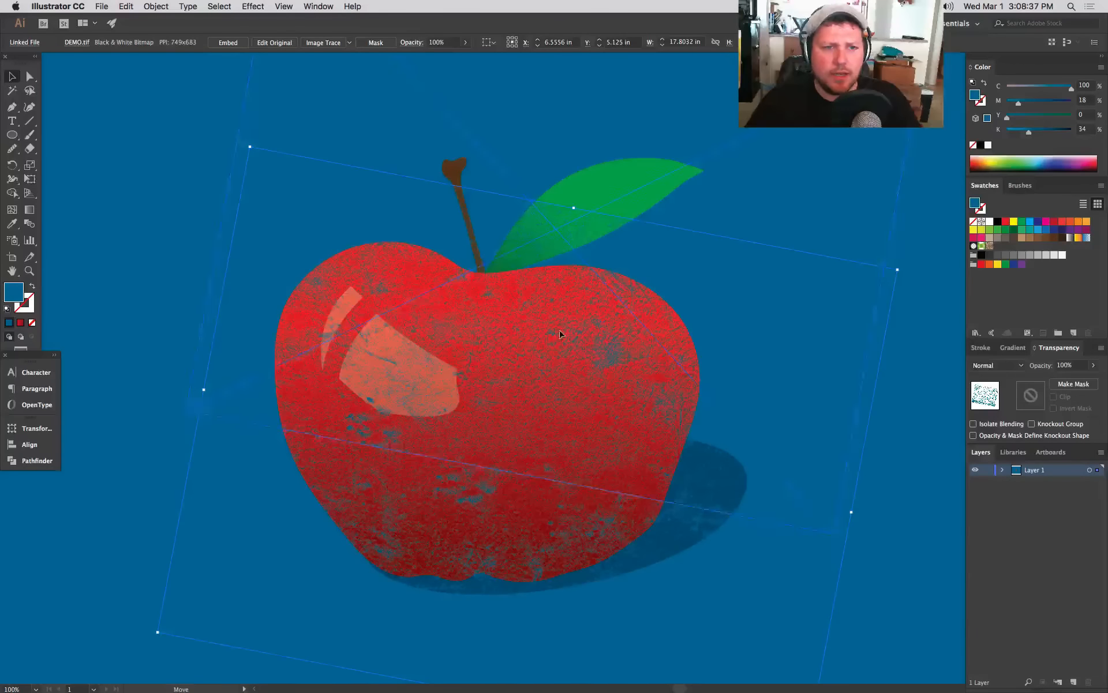
pyautogui.moveTo(559, 362); pyautogui.dragTo(569, 240)
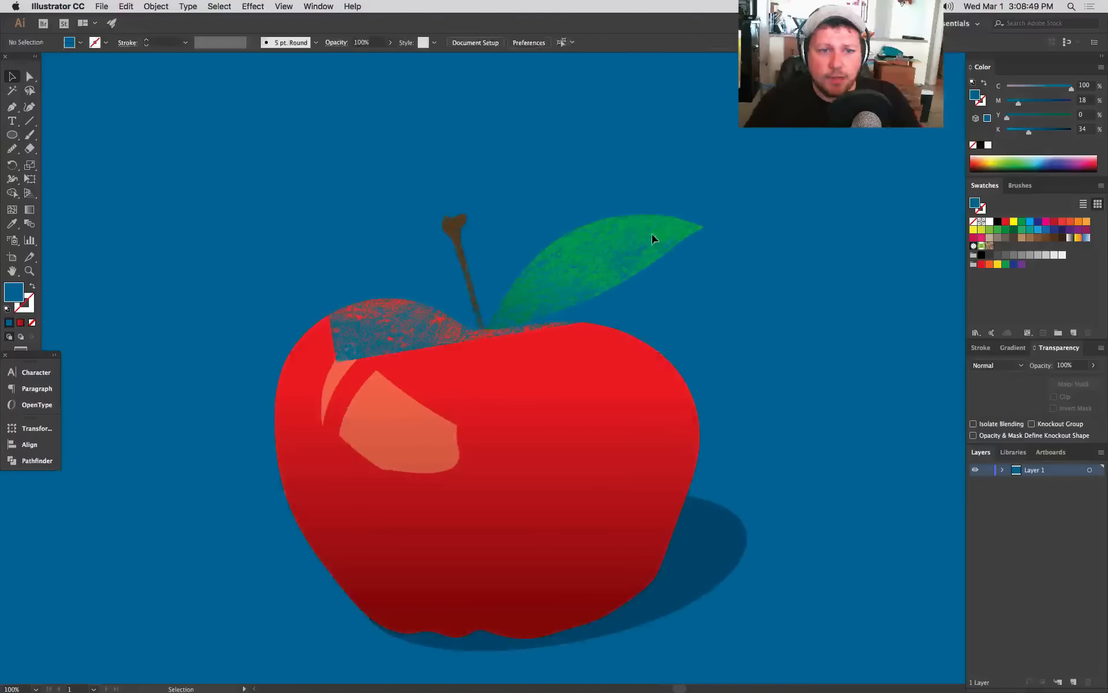
# Step: Clip the texture to the leaf with a clipping mask made from a copy of the leaf shape pasted in front
pyautogui.keyDown('shift'); pyautogui.click(656, 240); pyautogui.keyUp('shift')
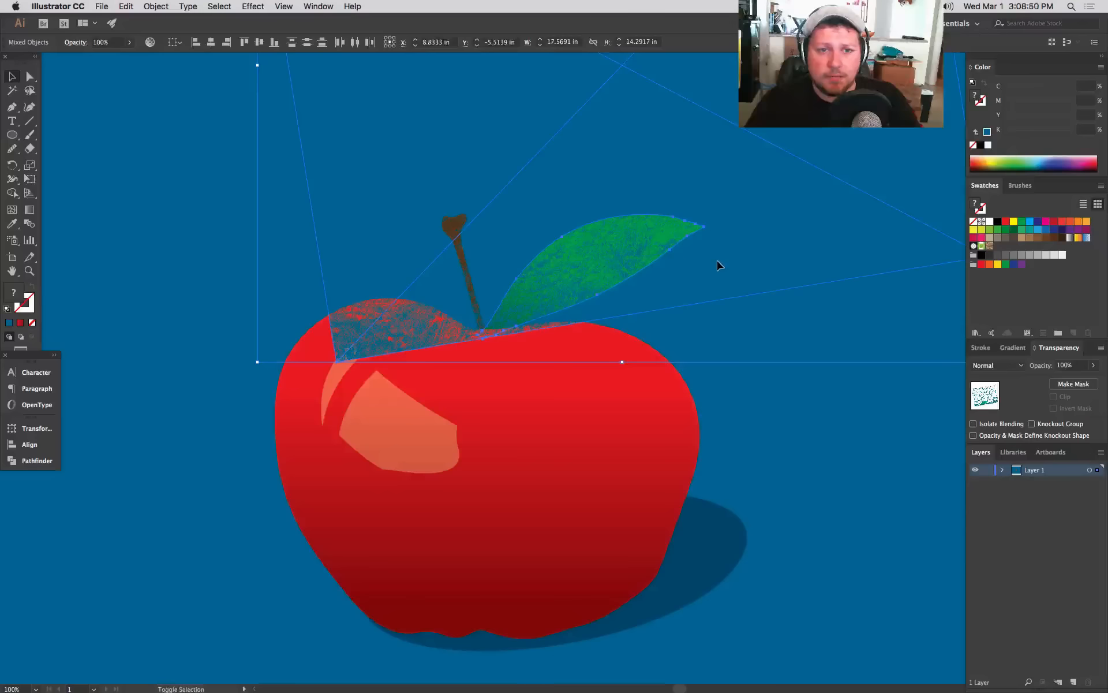
pyautogui.keyDown('shift'); pyautogui.click(718, 265); pyautogui.keyUp('shift')
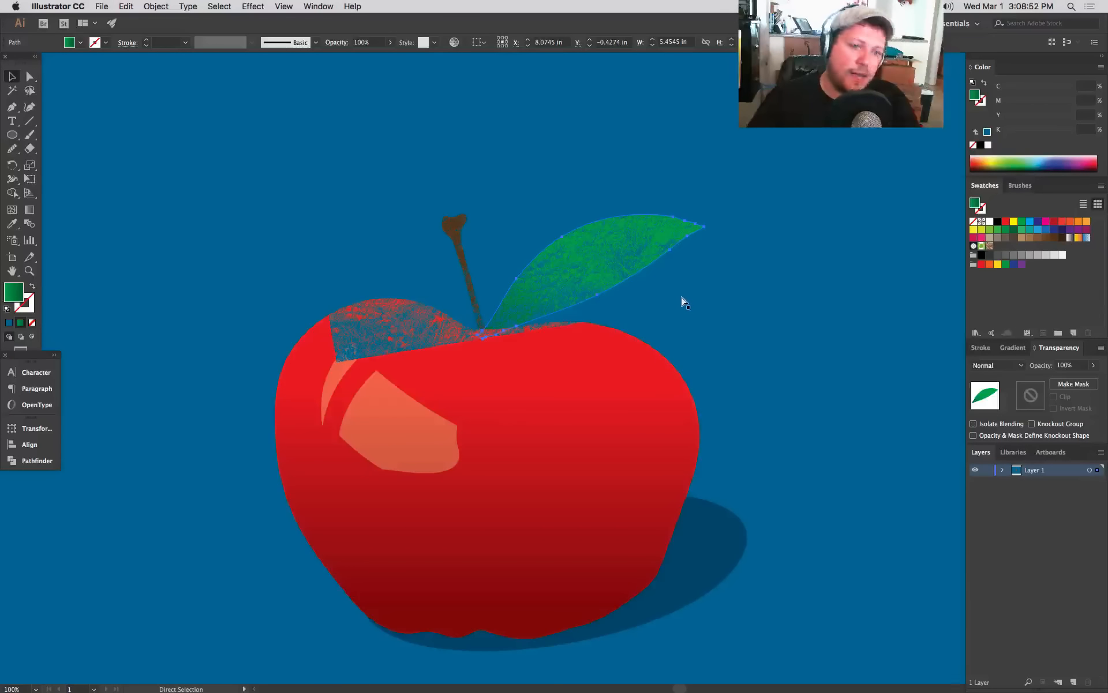
pyautogui.press('super+c')
pyautogui.press('super+shift+a')
pyautogui.press('super+f')
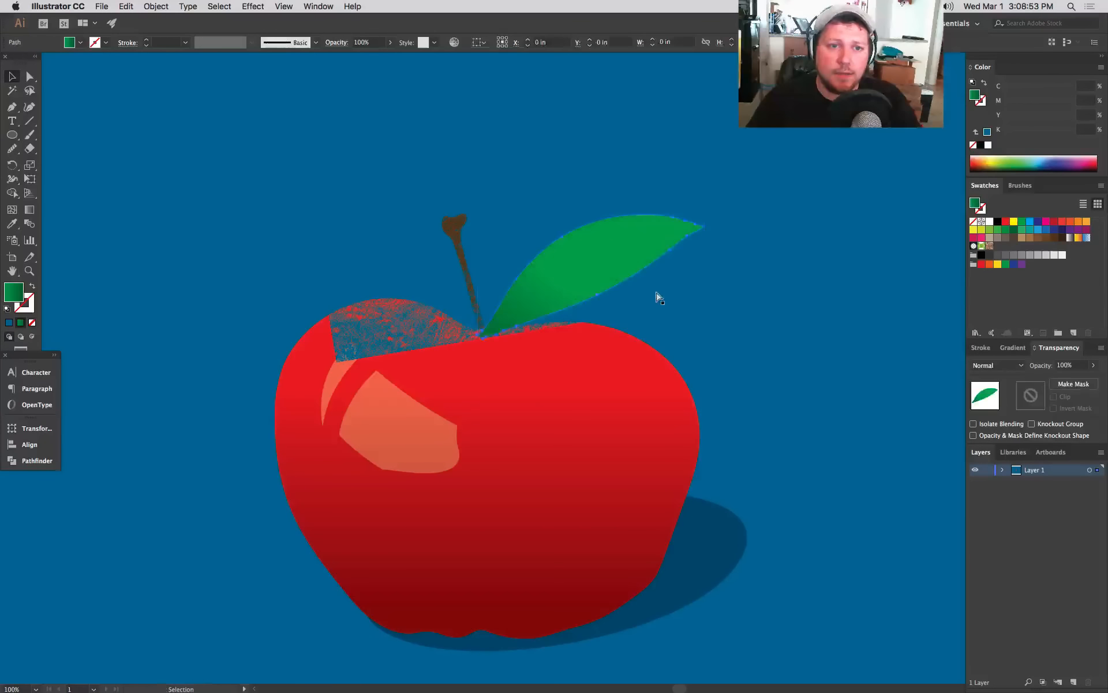
pyautogui.keyDown('shift'); pyautogui.click(437, 331); pyautogui.keyUp('shift')
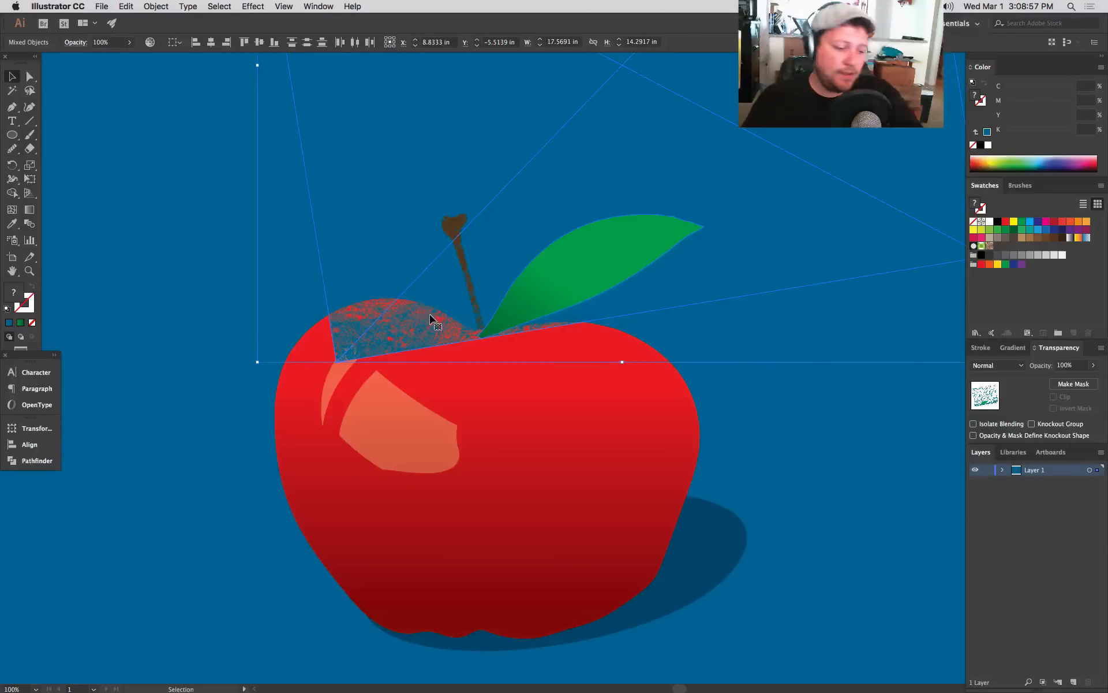
pyautogui.press('super+7')
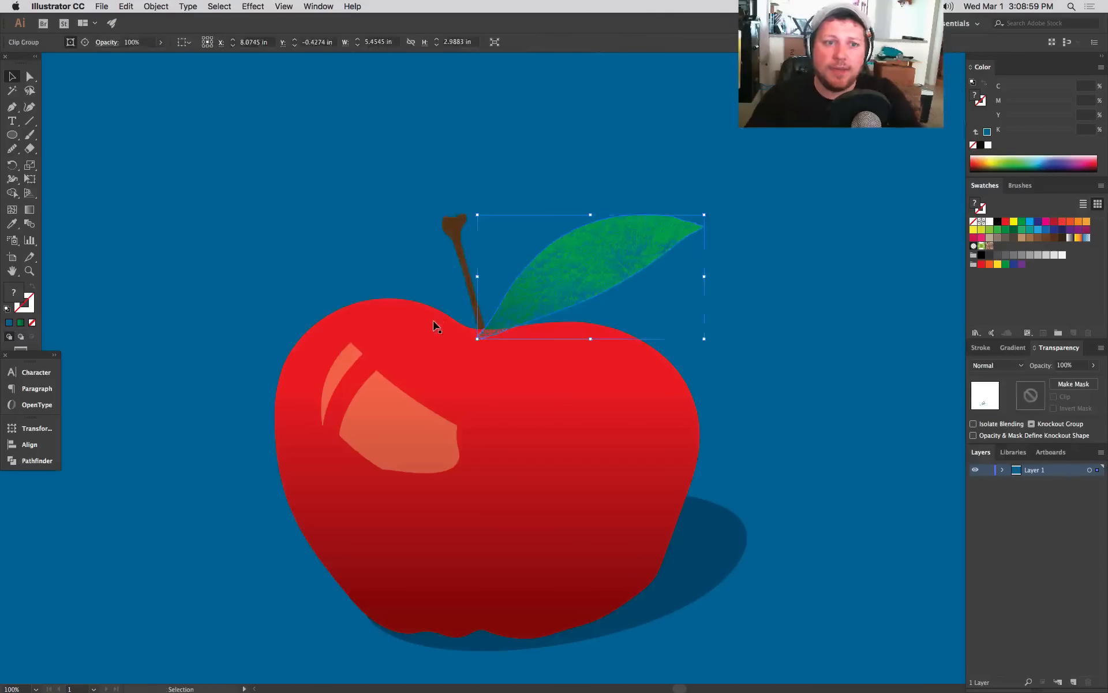